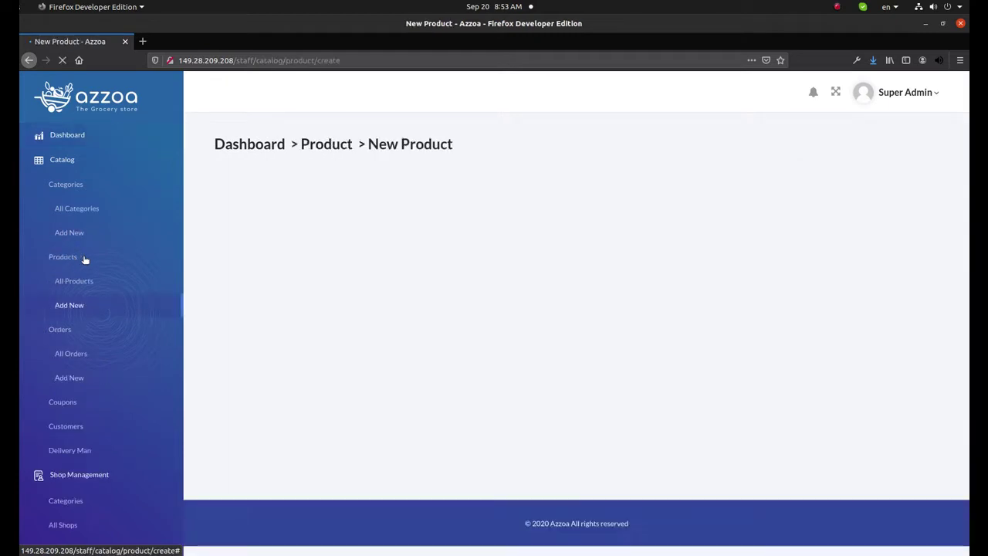
Enter "Iphone" as the title of the new product
left_click_drag(455, 145, 369, 145)
left_click(403, 269)
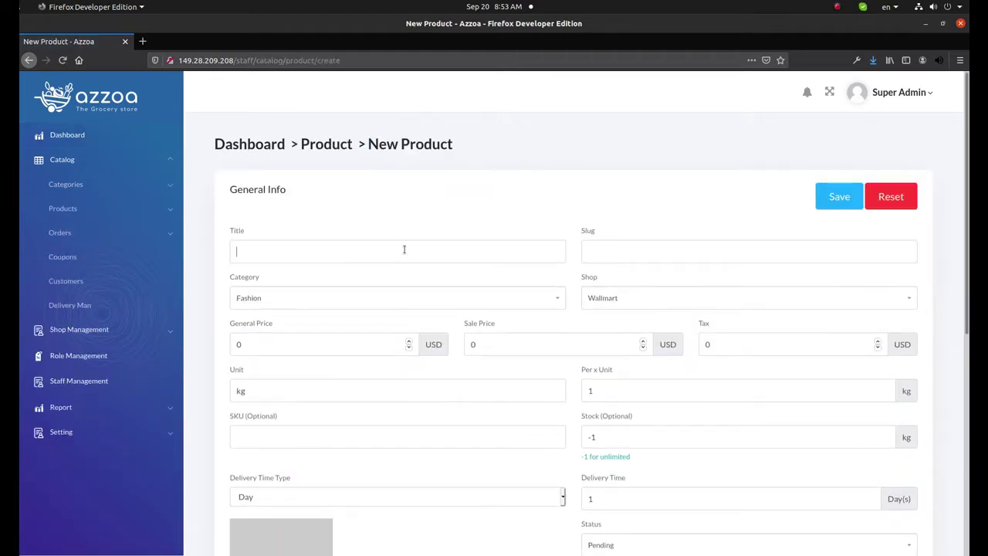
type("Iphone")
Set the product's category to Electronics and its shop to Wallmart
scroll(571, 286, "down", 1)
left_click(370, 240)
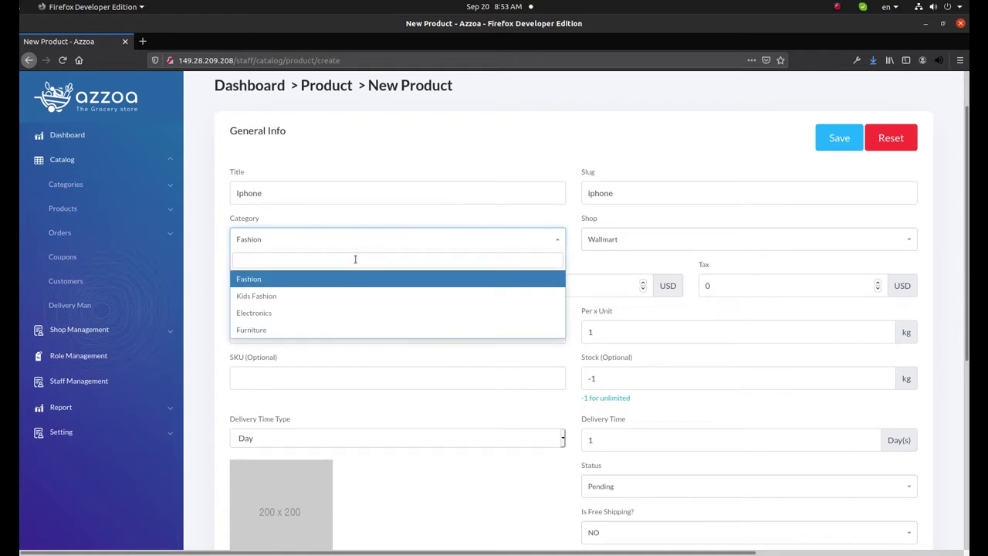
type("el")
left_click(386, 278)
left_click(654, 247)
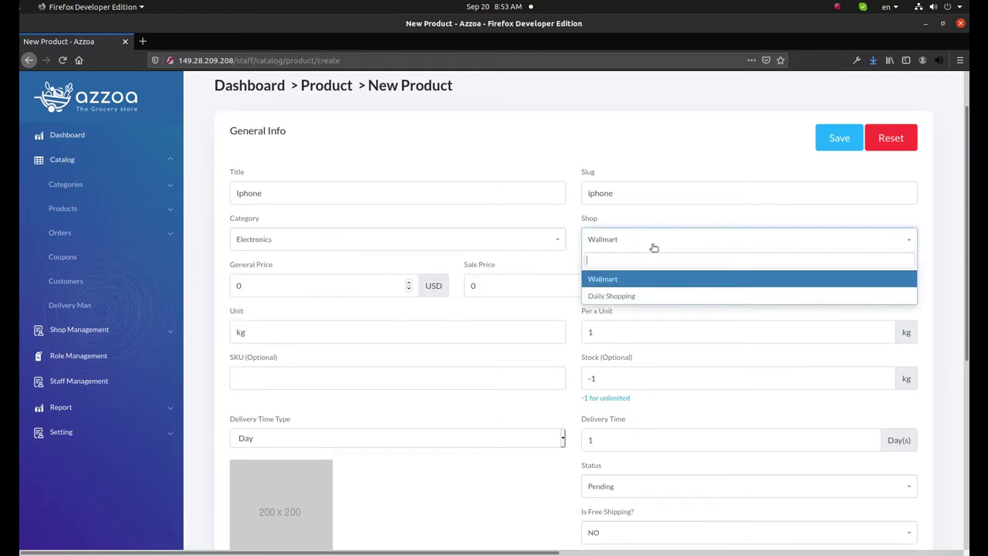
left_click(620, 278)
Set the general price to 500 USD, the sale price to 350 USD and the tax to 50 USD
scroll(342, 346, "up", 1)
left_click(345, 289)
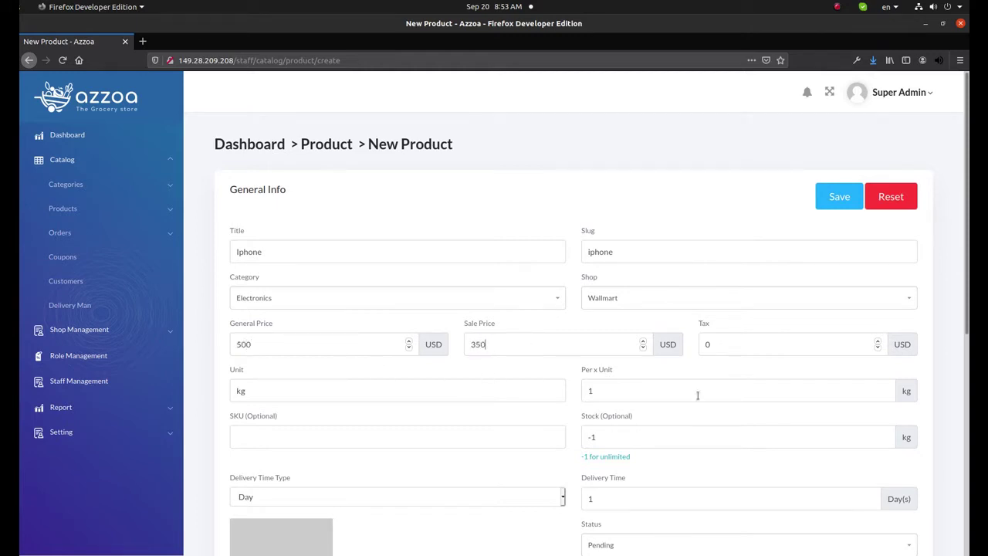
left_click(772, 342)
type("50")
Set the product's unit to "pice" and its SKU to "iphone"
scroll(539, 407, "down", 3)
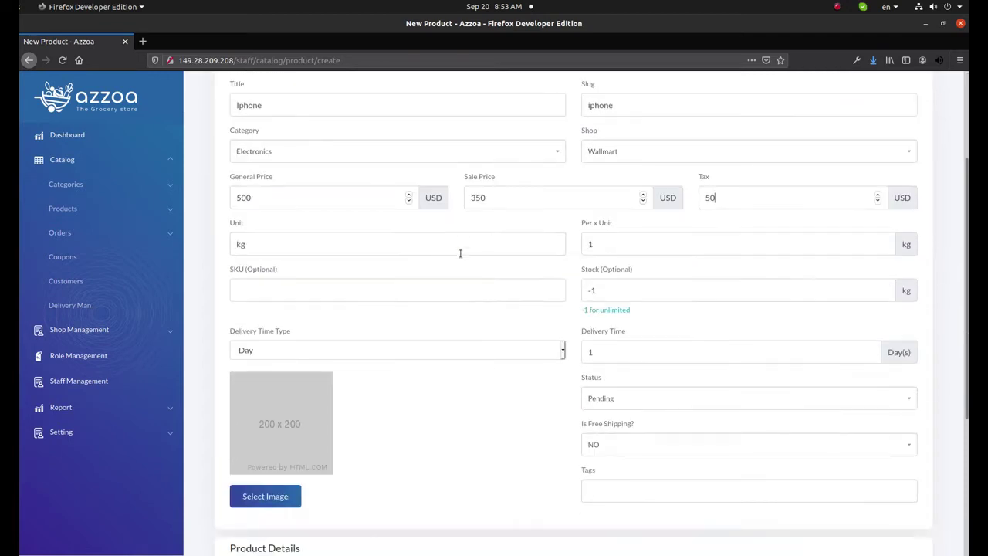
double_click(460, 244)
type("pice")
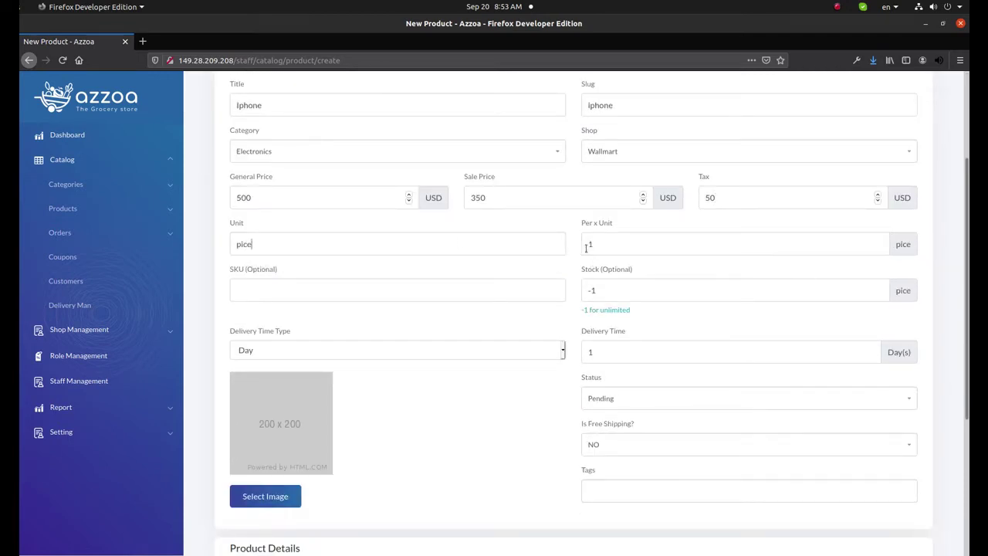
scroll(463, 266, "down", 1)
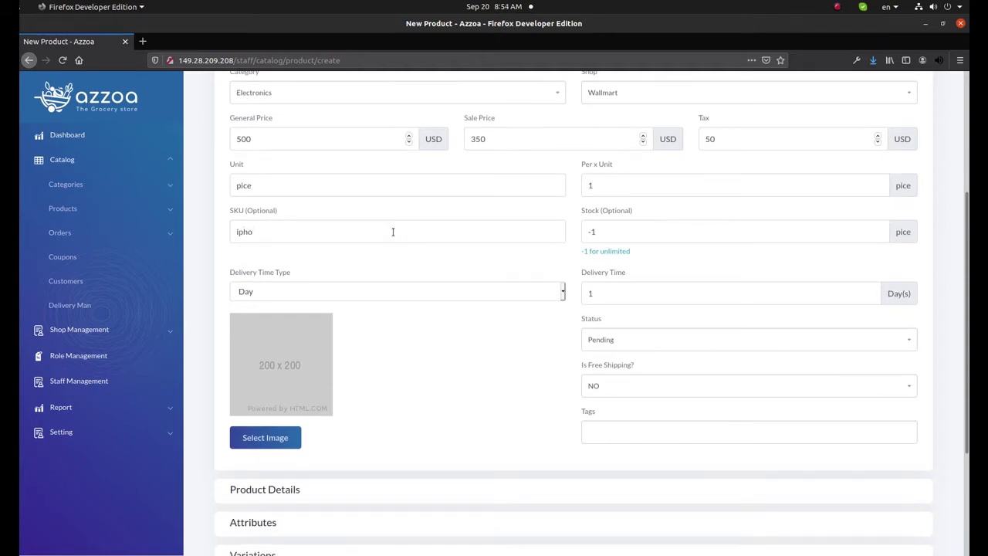
Set the stock to -1 for unlimited and the delivery time type to Week
double_click(626, 231)
left_click(557, 334)
triple_click(614, 232)
triple_click(708, 232)
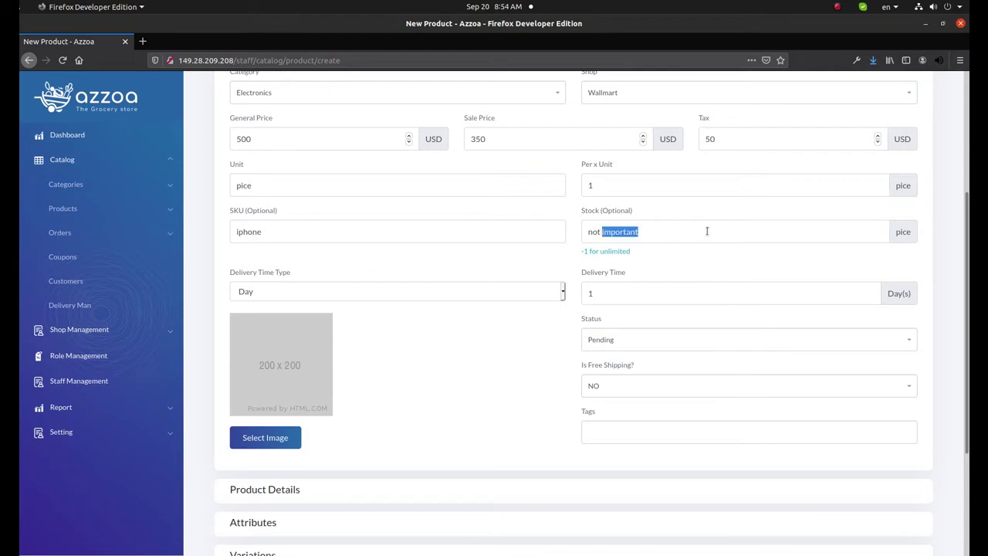
key("BackSpace")
left_click(505, 292)
left_click(434, 339)
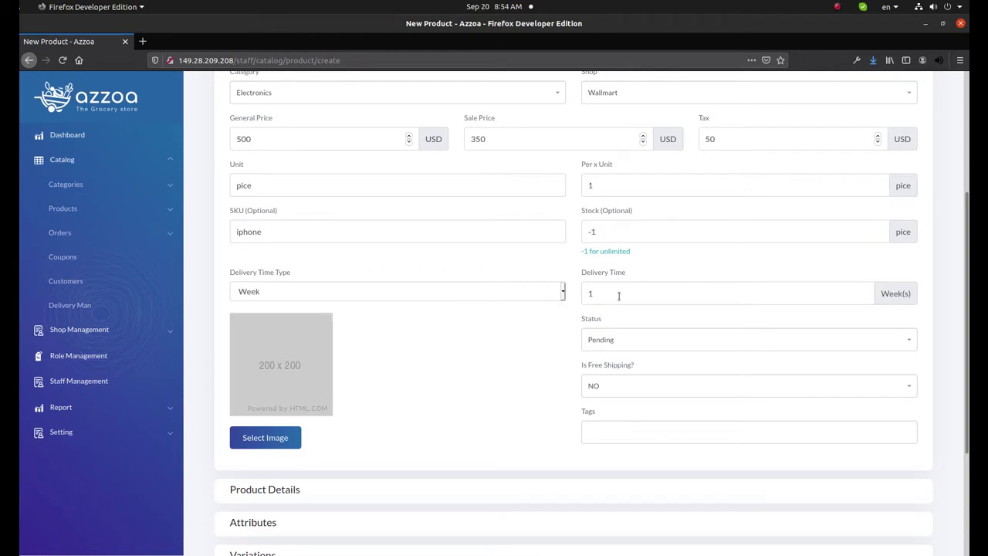
Open the product image selection and create a folder named "Iphone" in the shared files
scroll(564, 352, "down", 1)
left_click(265, 407)
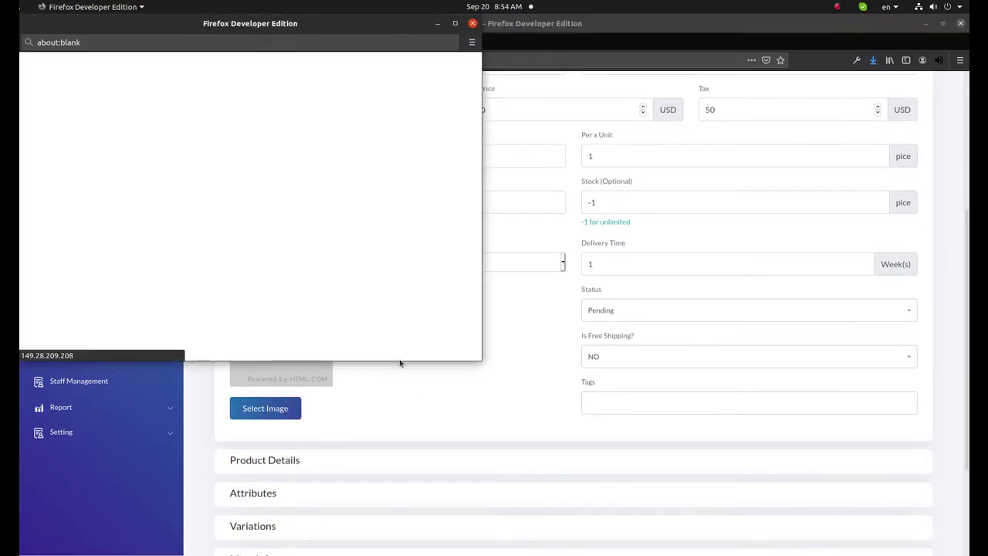
scroll(397, 316, "down", 5)
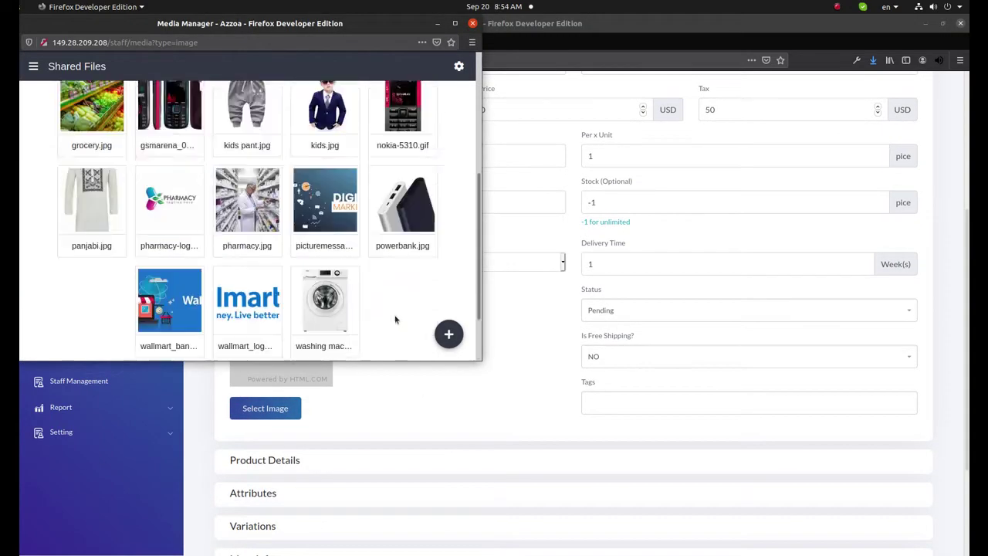
scroll(397, 320, "up", 5)
left_click(449, 334)
left_click(450, 294)
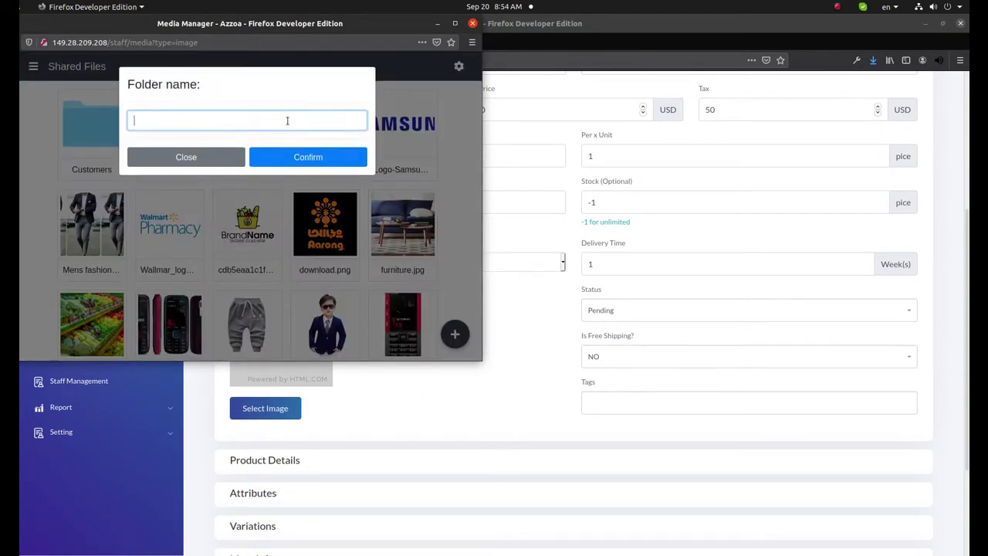
type("Iphone")
left_click(308, 156)
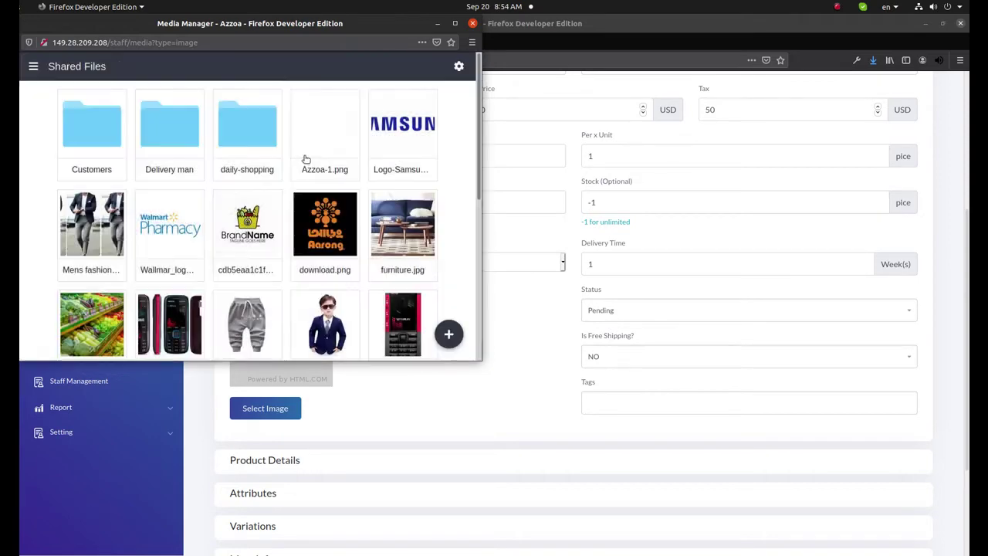
Upload 24ct-gold-iPhone-X-Vintage-Noir-Edition.jpg, 81Jk5oP-DmL._AC_SL1500_.jpg and iphone-se-white.jpg from the Desktop into the Iphone folder
left_click(265, 126)
left_click(265, 126)
left_click(455, 332)
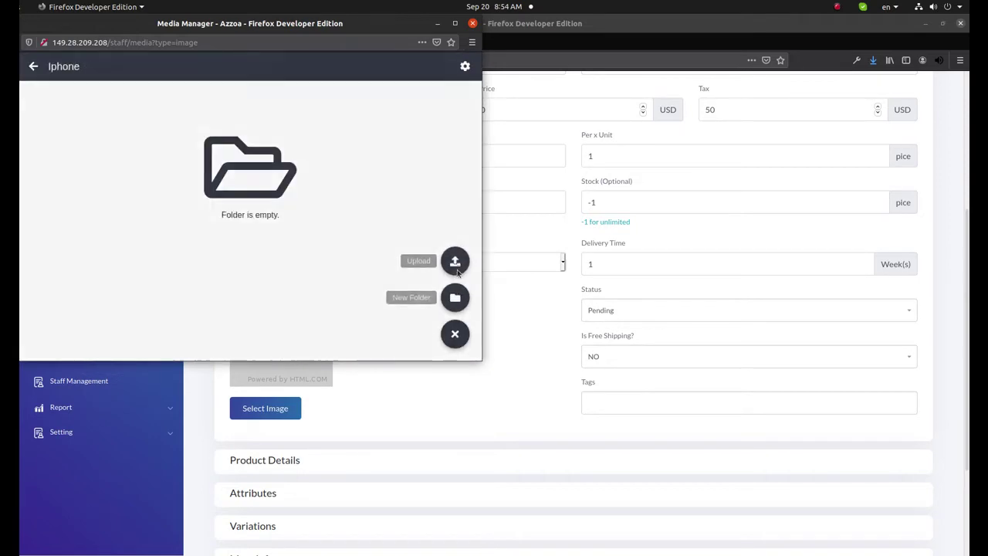
left_click(453, 258)
left_click(289, 136)
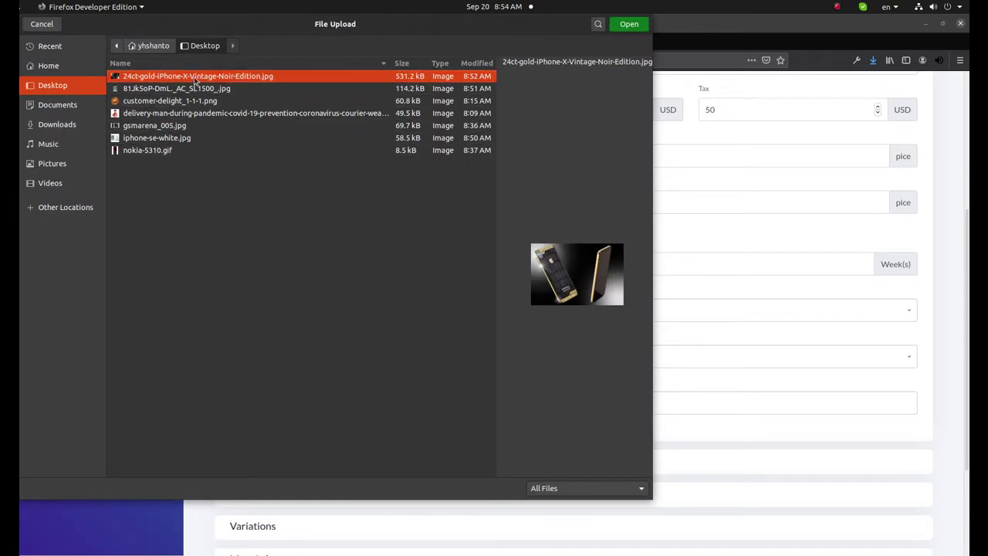
left_click(215, 89, "ctrl")
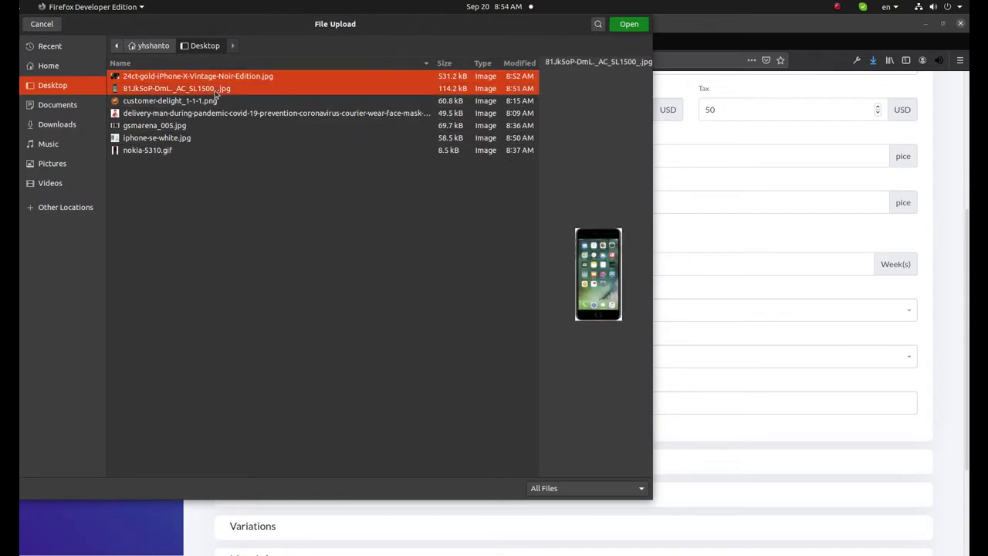
left_click(203, 137, "ctrl")
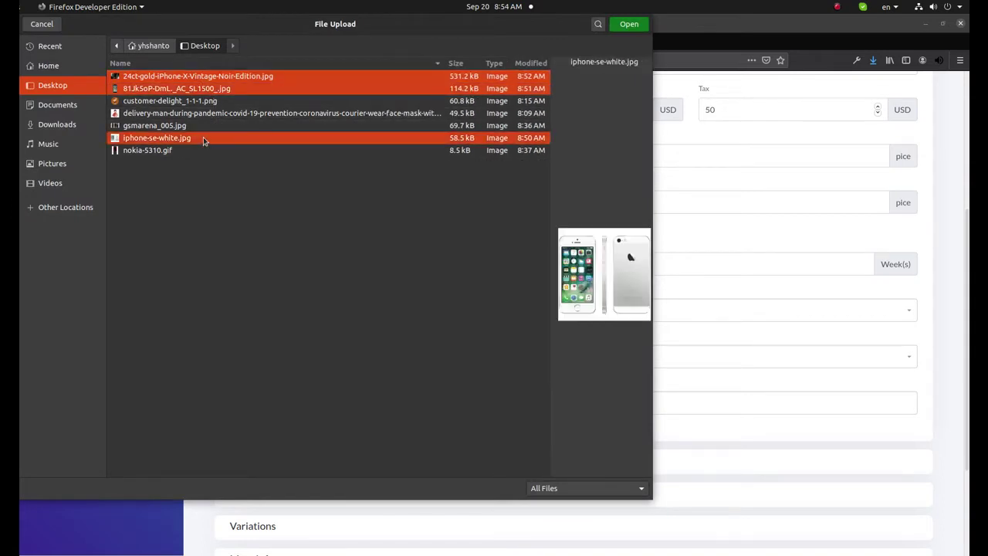
left_click(629, 24)
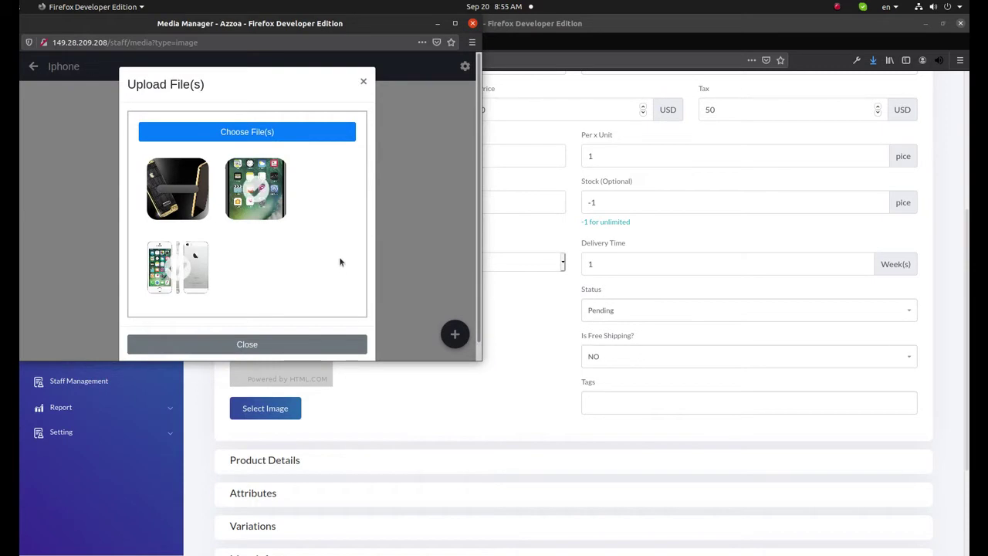
left_click(265, 345)
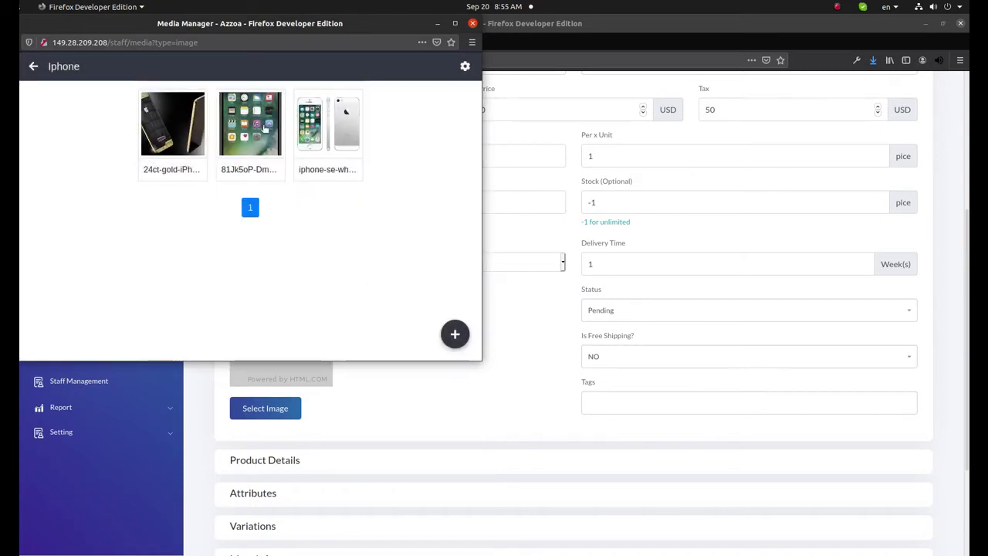
Use the iphone-se-white image as the product image
left_click(332, 139)
left_click(362, 345)
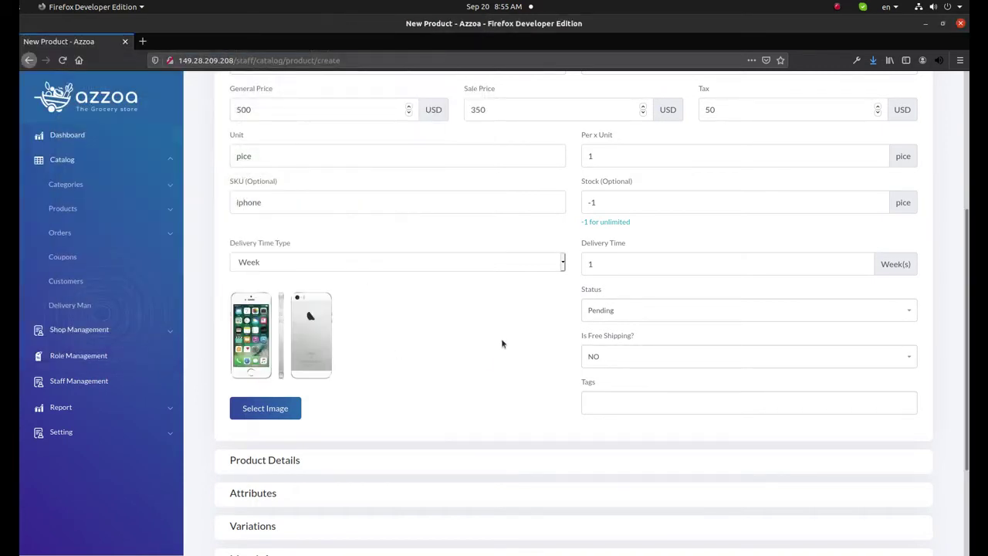
Set the product's status to Enable and its free shipping option to YES
scroll(501, 344, "down", 2)
left_click(702, 256)
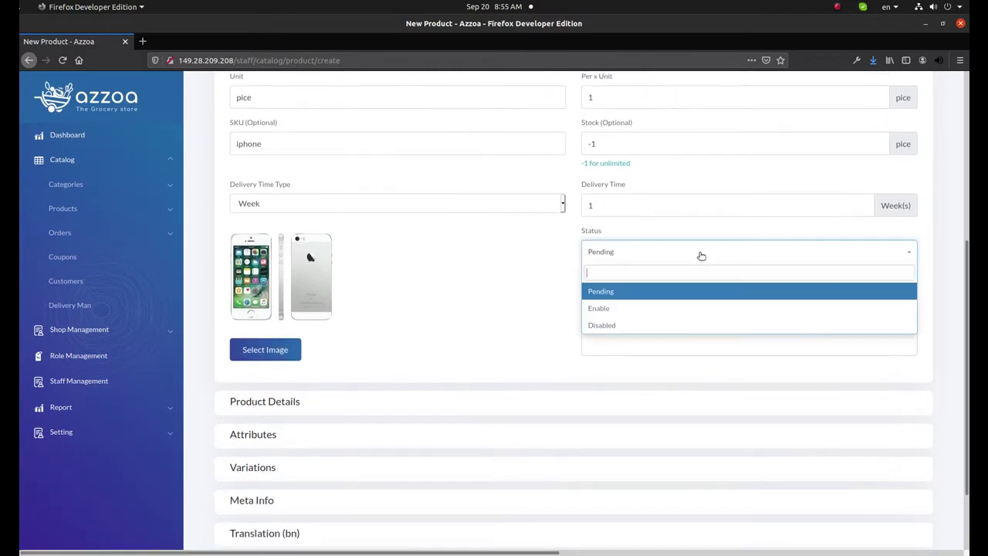
left_click(635, 308)
left_click(633, 298)
left_click(602, 353)
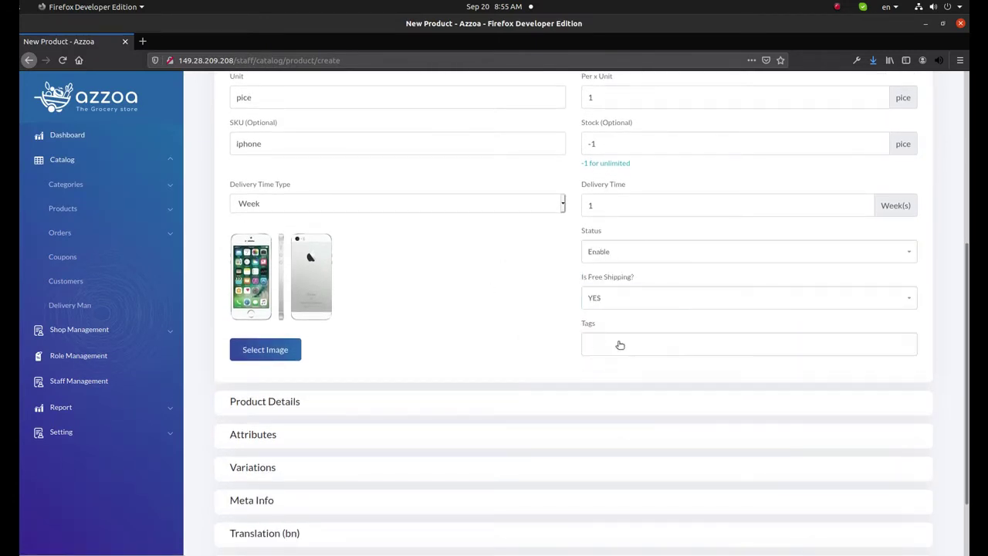
Add the product tags "iphone", "iphone 5", "iphone 6", "iphone xs" and "iphone 11"
left_click(620, 345)
type("iphone")
key("Return")
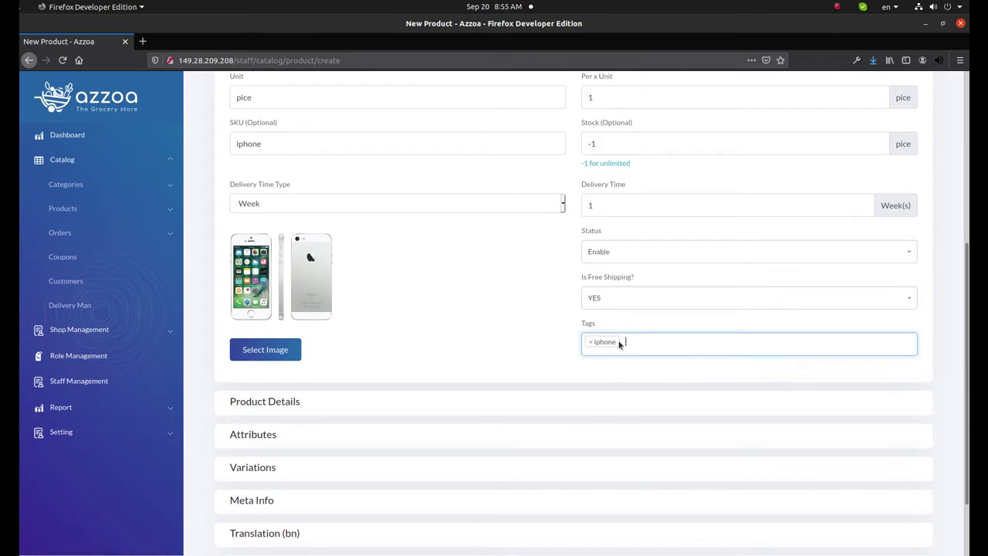
type("iphone 5")
key("Return")
type("iphone 6")
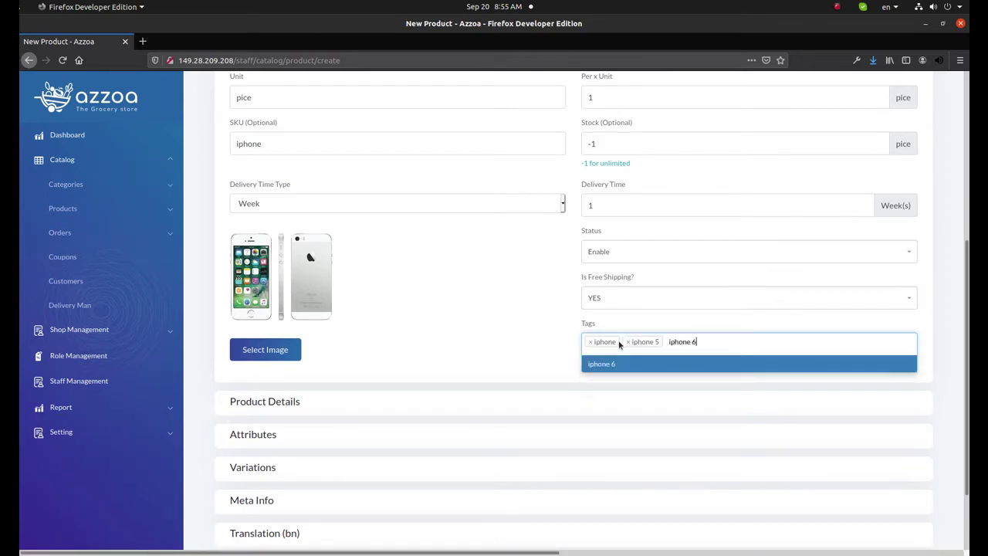
key("Return")
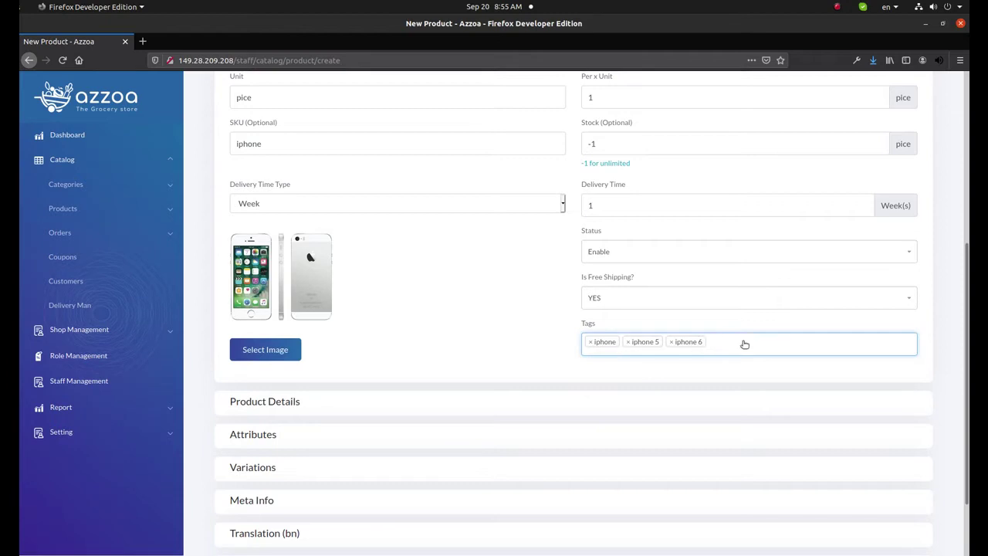
type("iphone x")
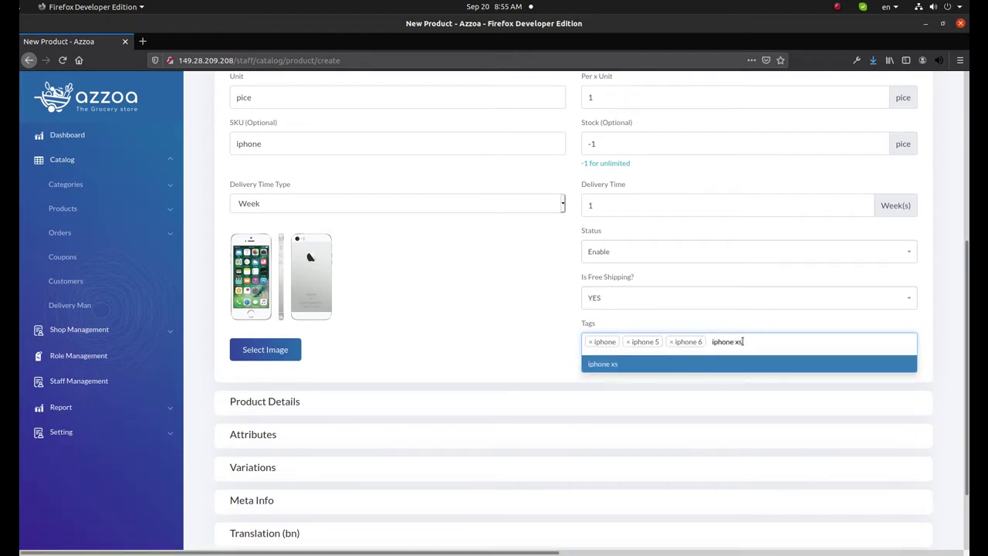
type("s")
key("Return")
type("ipho")
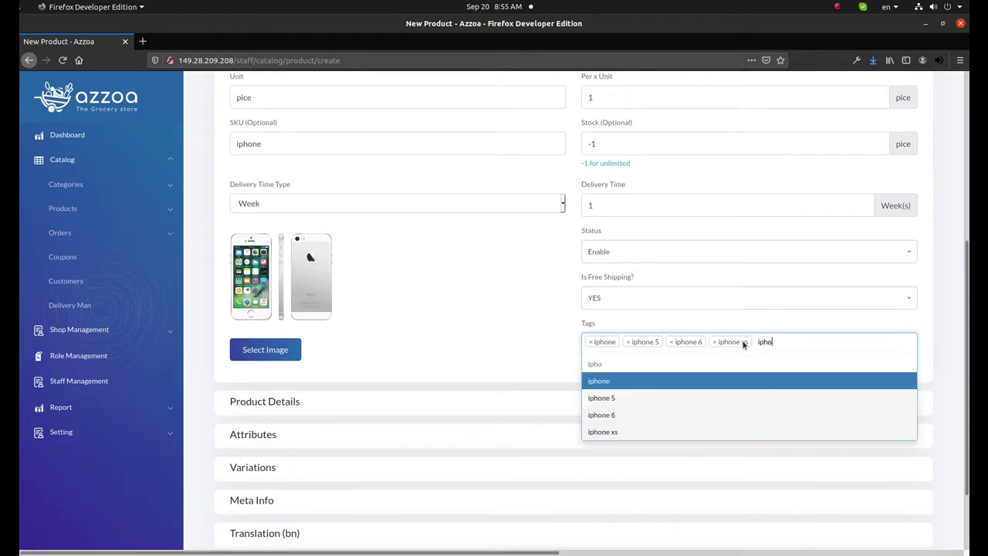
type("ne 11")
key("Return")
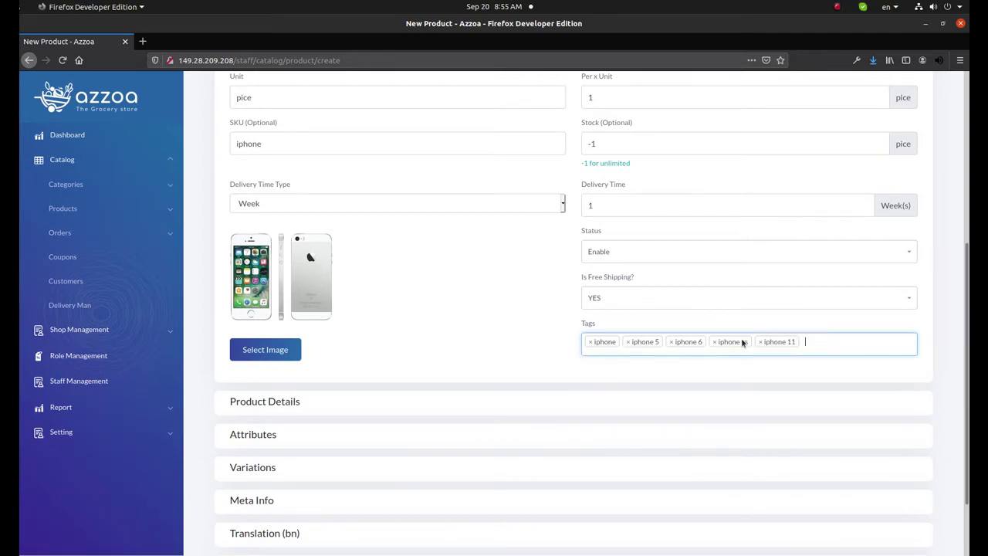
Expand the product details and enter "Default Description" as the description
scroll(474, 329, "down", 2)
left_click(379, 325)
left_click(376, 391)
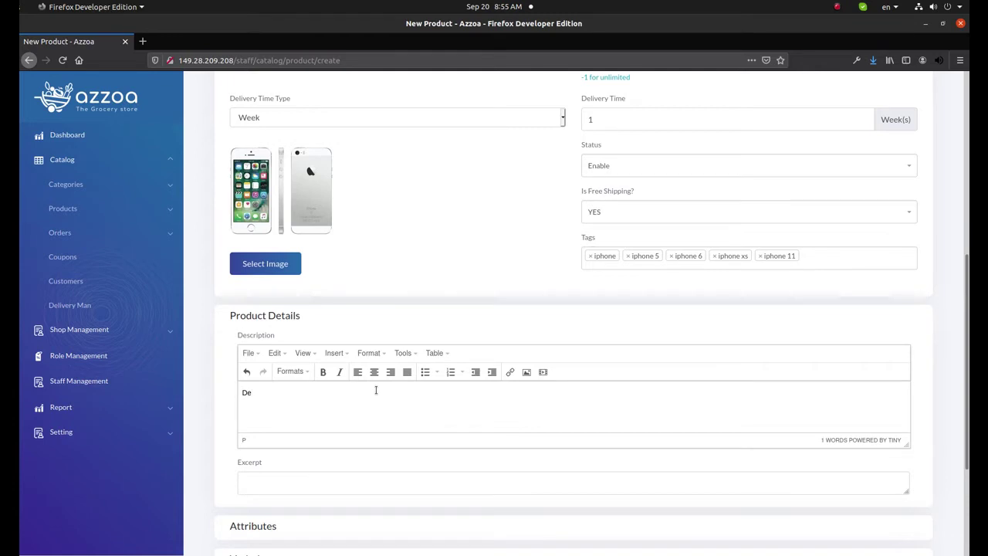
double_click(284, 393)
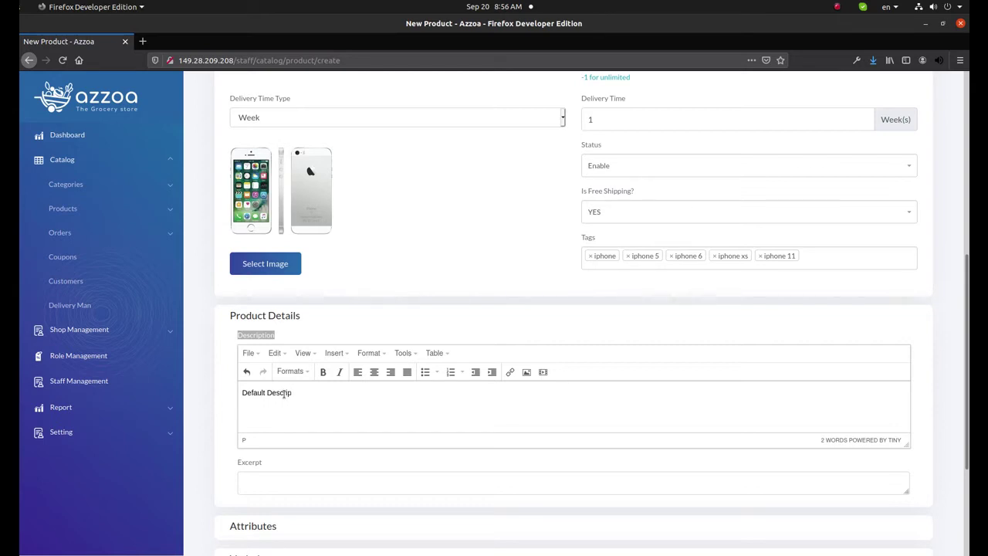
Copy the description text into the excerpt and change it to "Default Excerpt"
scroll(284, 394, "down", 3)
left_click(312, 367)
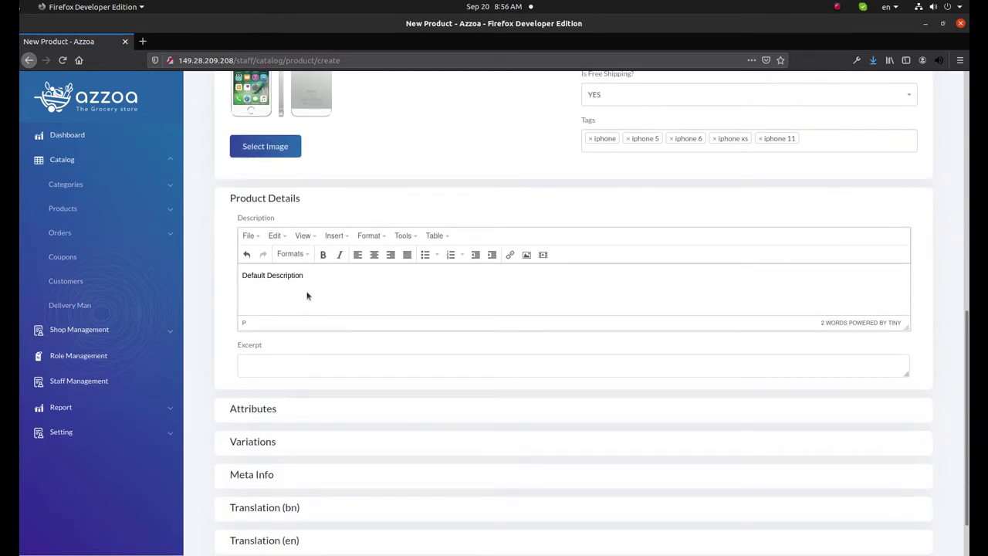
triple_click(327, 271)
key("ctrl+c")
left_click(322, 369)
key("ctrl+v")
key("BackSpace")
key("BackSpace")
key("BackSpace")
key("BackSpace")
key("BackSpace")
key("BackSpace")
key("BackSpace")
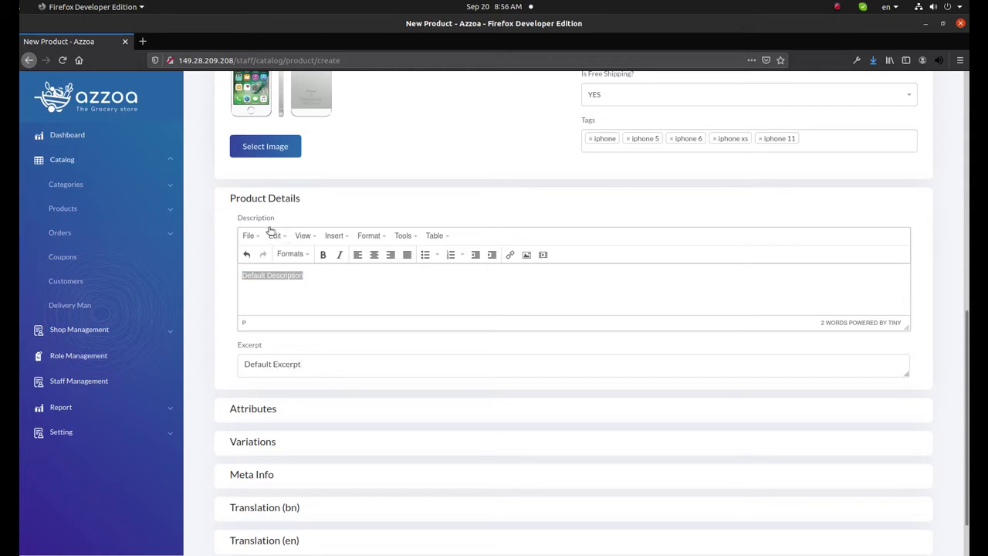
Collapse the product details and add a "Version" attribute with the values 6|7|XS|11
left_click(272, 202)
left_click(344, 349)
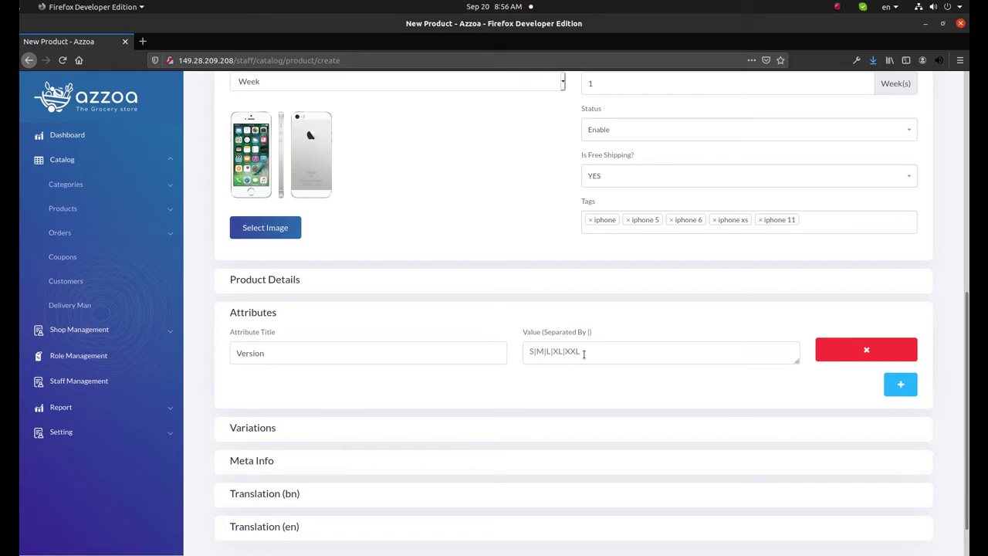
type("6")
key("BackSpace")
type("6|7|XS|11")
Add a second attribute titled "Color" with the values white|black|golden
left_click(905, 385)
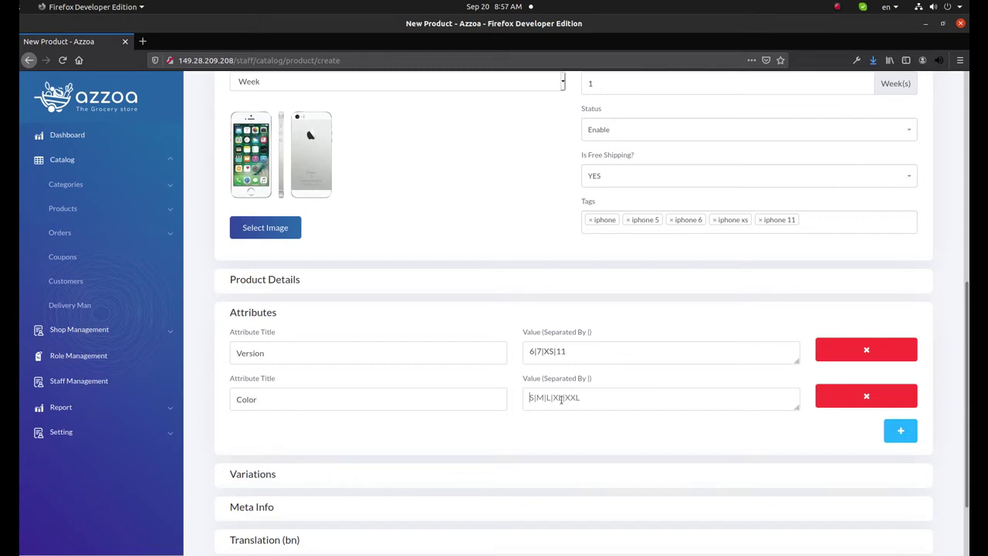
type("white|black|golden")
scroll(657, 422, "down", 3)
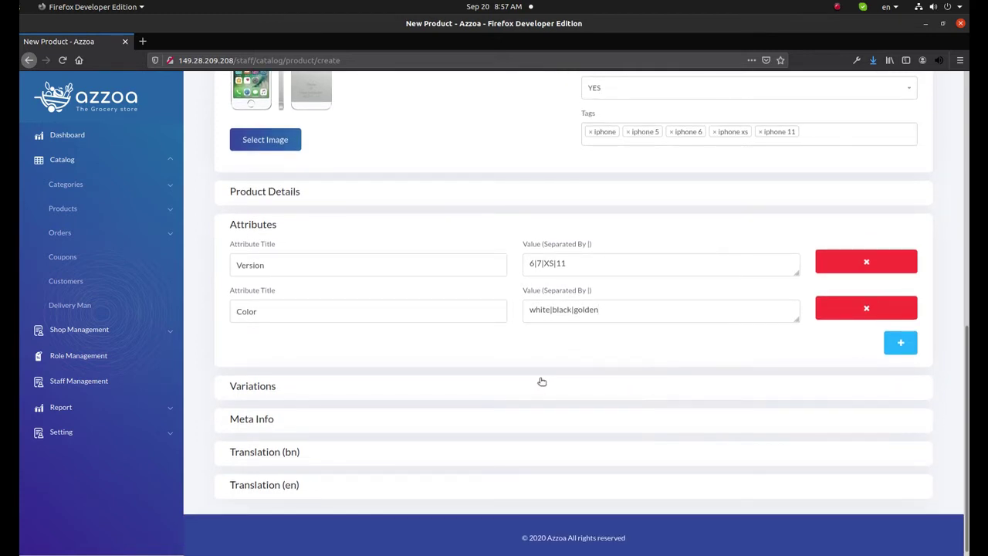
Expand the variations section, collapse the attributes and generate the product variations from the Version and Color attributes
left_click(470, 386)
scroll(594, 348, "down", 1)
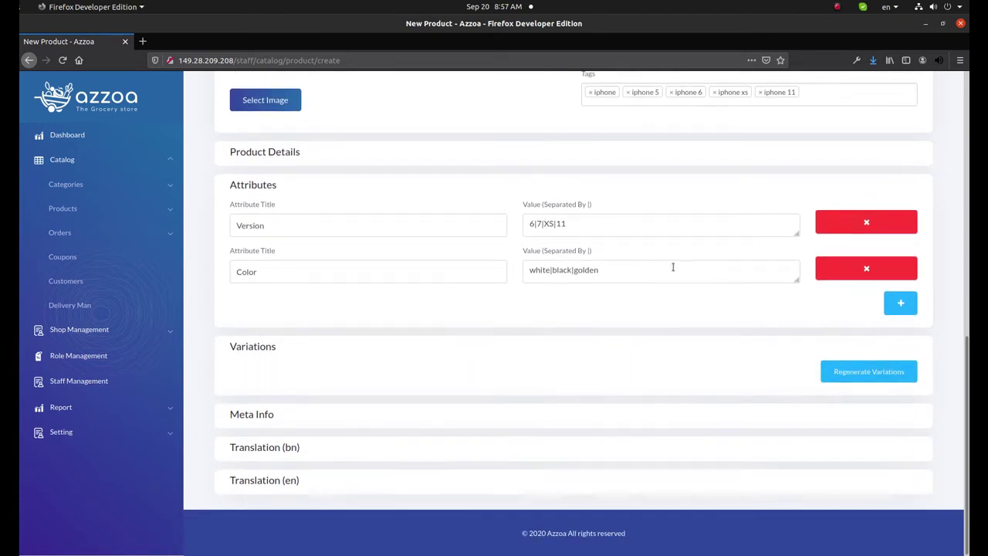
left_click(665, 190)
left_click(855, 375)
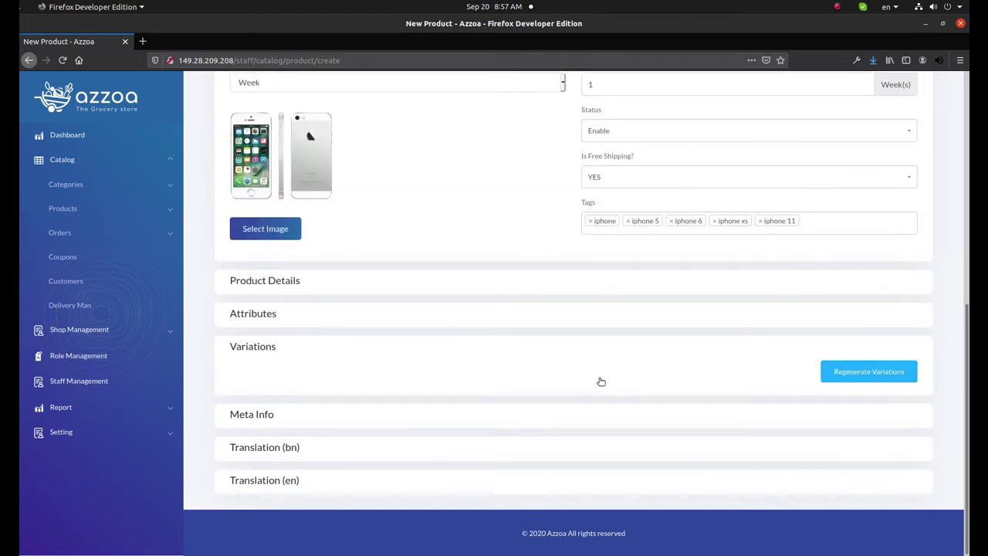
scroll(609, 399, "down", 5)
scroll(613, 395, "up", 1)
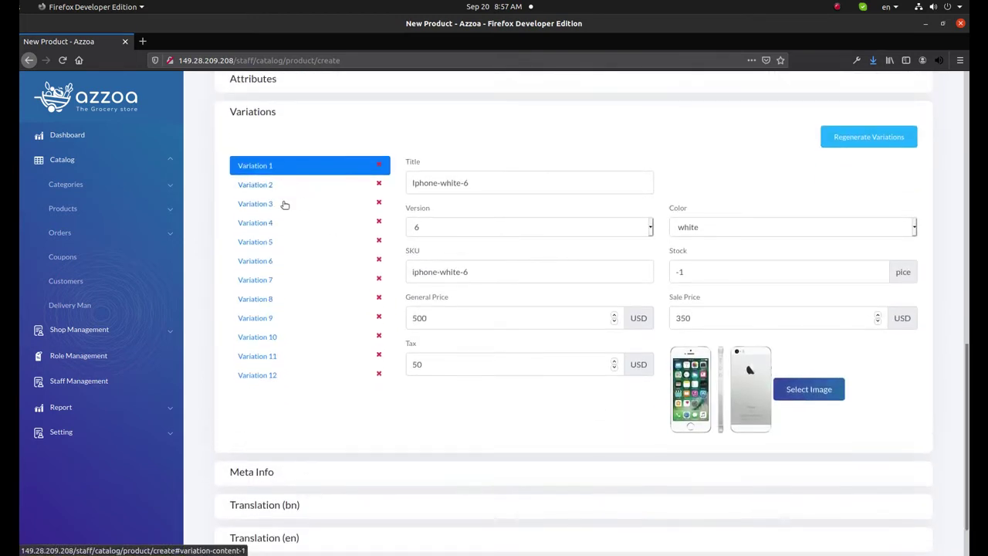
For the Iphone-white-6 variation, set the stock to 10 and the general price to 450 USD
scroll(692, 163, "up", 2)
scroll(433, 212, "down", 1)
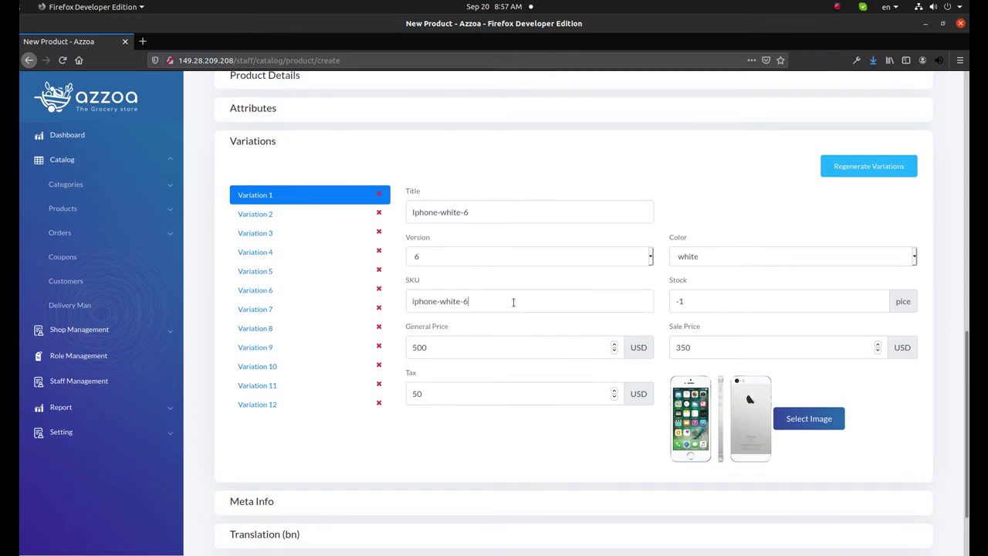
type("10")
double_click(528, 355)
left_click(553, 351)
double_click(503, 349)
type("2")
Set the Iphone-white-6 variation's sale price to 300 USD and its tax to 30 USD
double_click(734, 350)
type("30")
scroll(514, 427, "down", 1)
double_click(539, 363)
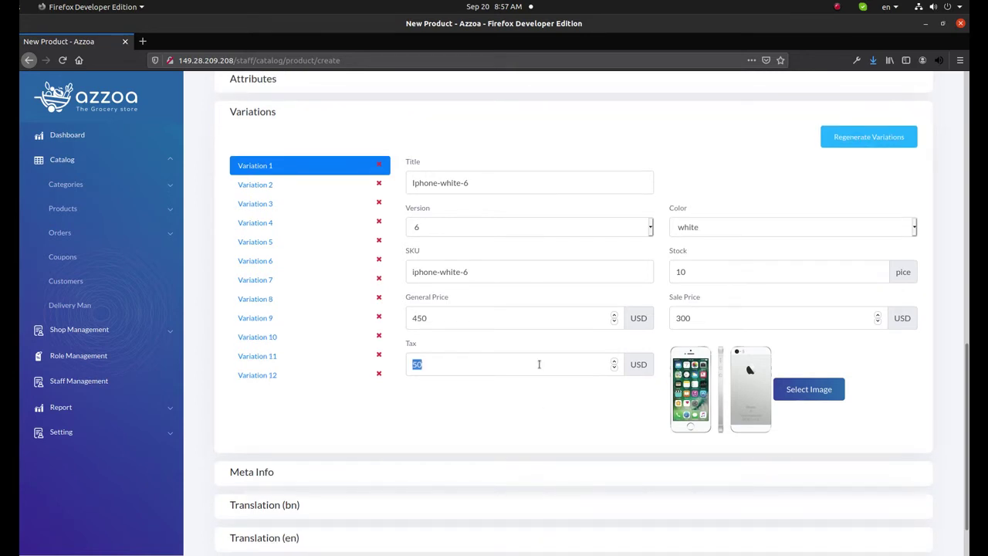
type("30")
Open the Iphone-black-6 variation and set its stock to 5
left_click(298, 185)
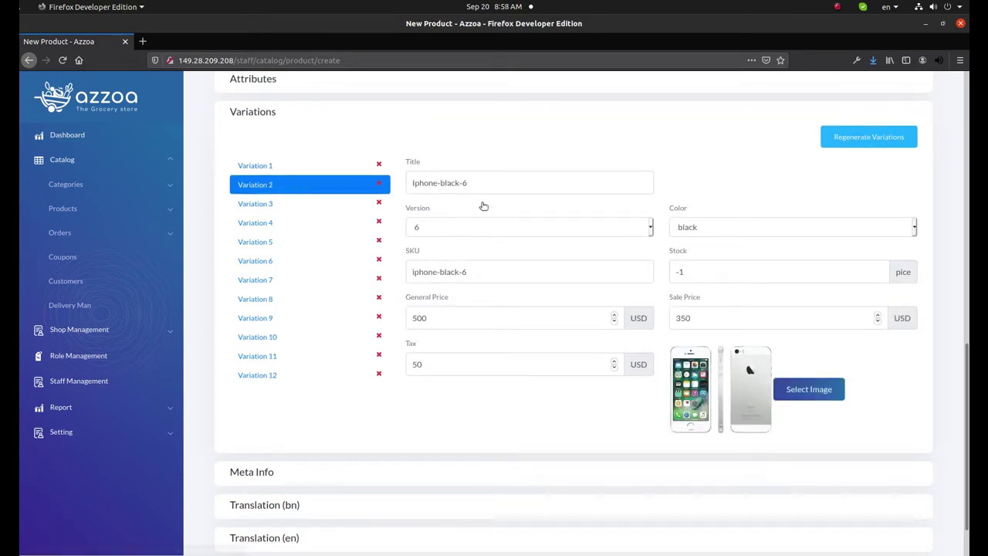
left_click(522, 182)
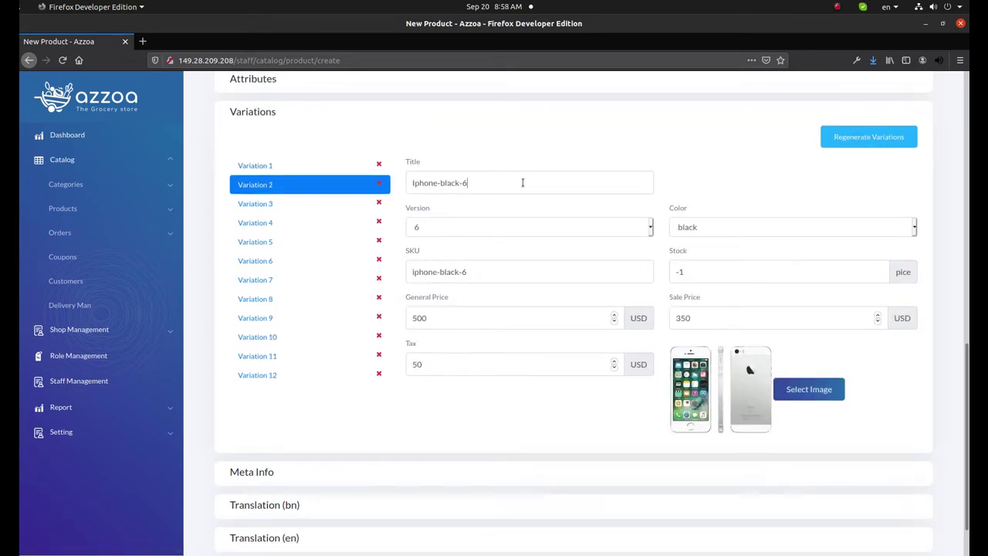
double_click(715, 274)
type("5")
key("Tab")
key("Tab")
left_click(531, 366)
Replace the Iphone-black-6 variation's image with the 81Jk5oP-Dm... picture from the Iphone media folder
left_click(809, 390)
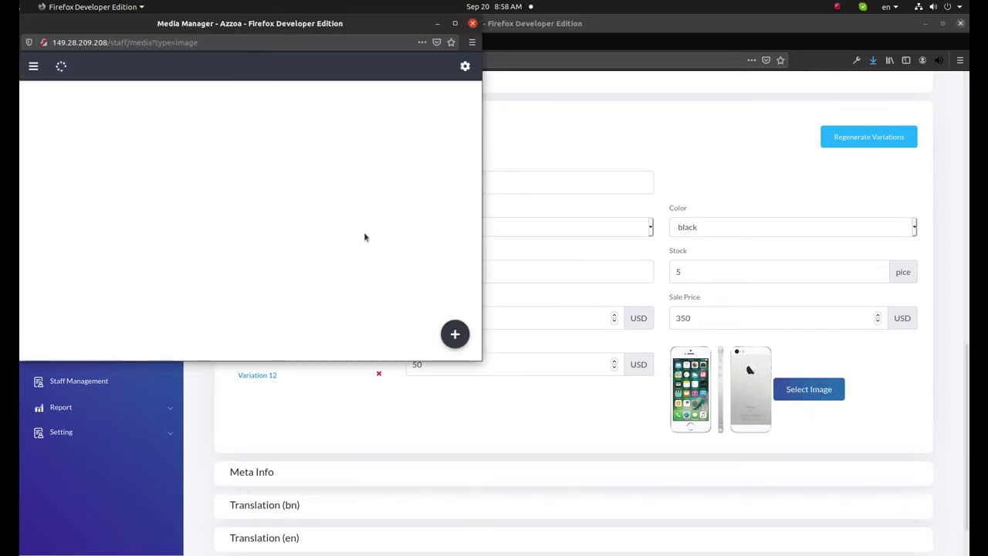
double_click(247, 126)
left_click(192, 122)
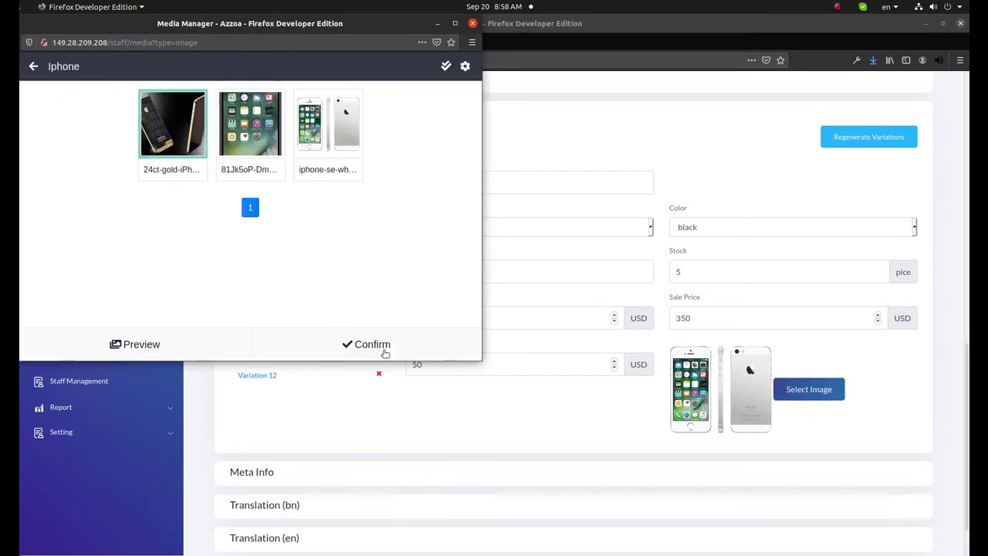
left_click(253, 124)
left_click(364, 344)
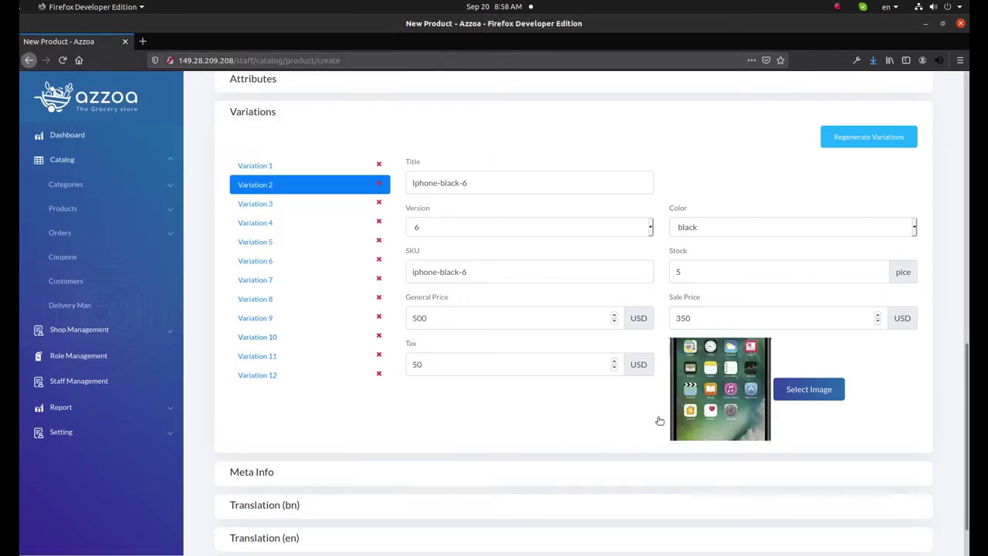
Assign the 24ct-gold-iPh... picture from the Iphone media folder to the Iphone-golden-6 variation
left_click(309, 202)
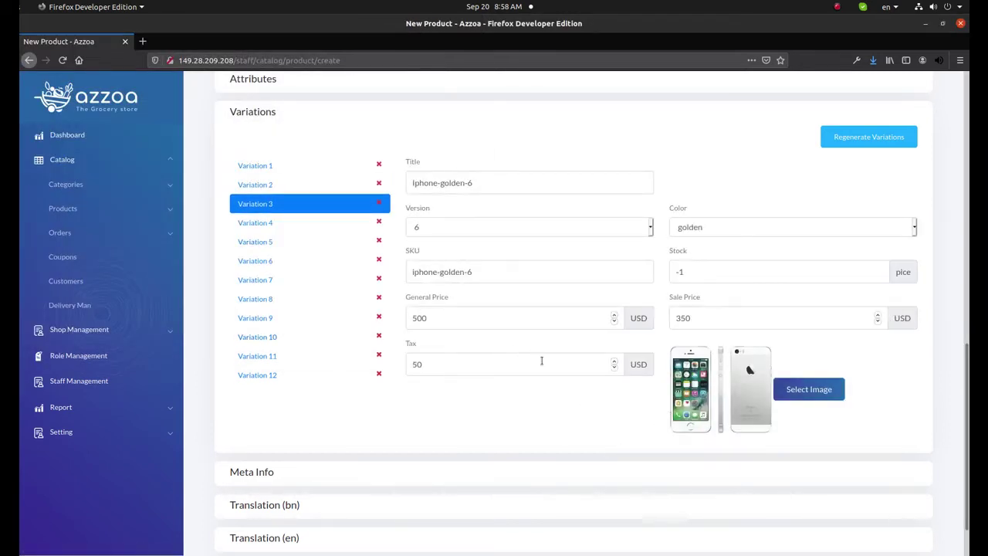
left_click(808, 390)
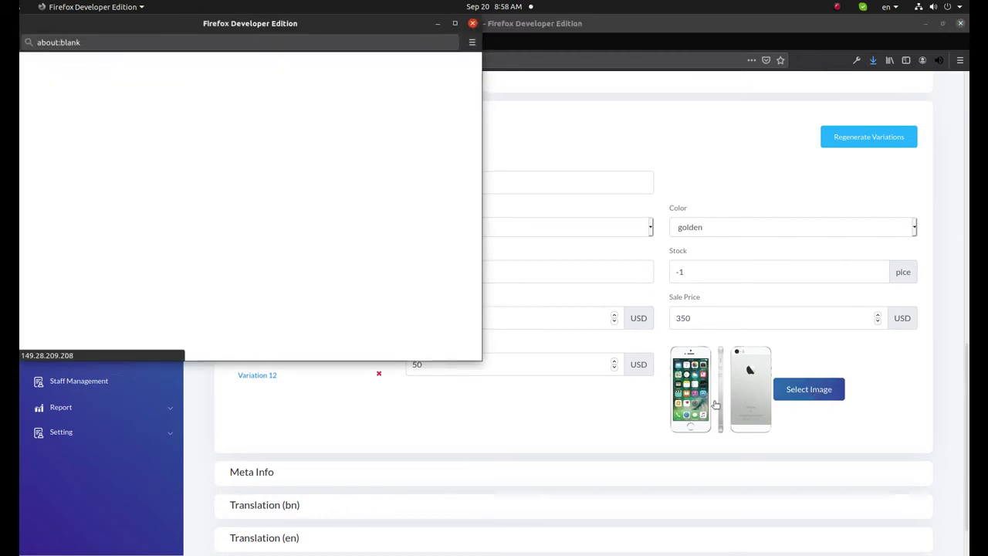
left_click(251, 130)
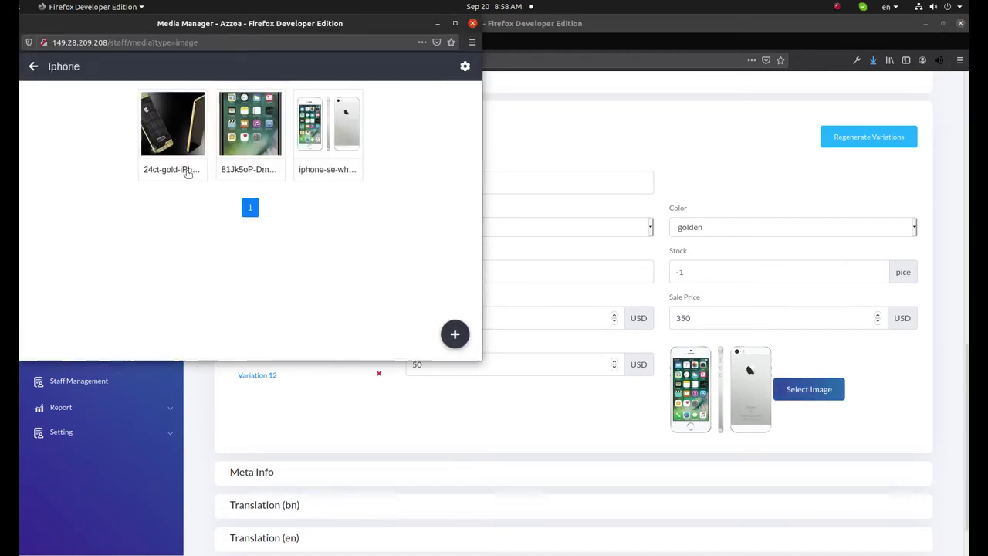
left_click(180, 122)
left_click(365, 345)
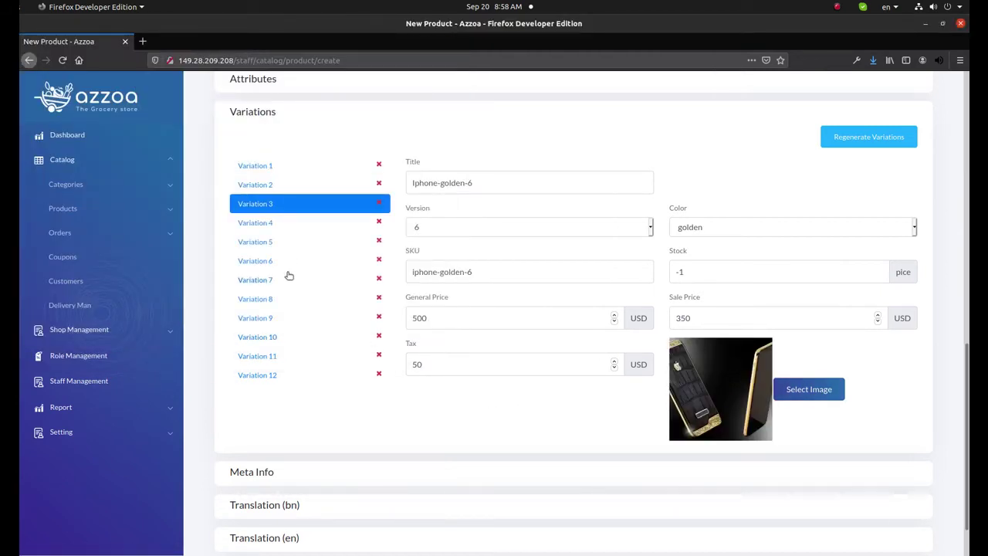
Check the Iphone-white-7 variation, and assign the 81Jk5oP-Dm... picture from the Iphone folder to the Iphone-black-7 variation
left_click(277, 224)
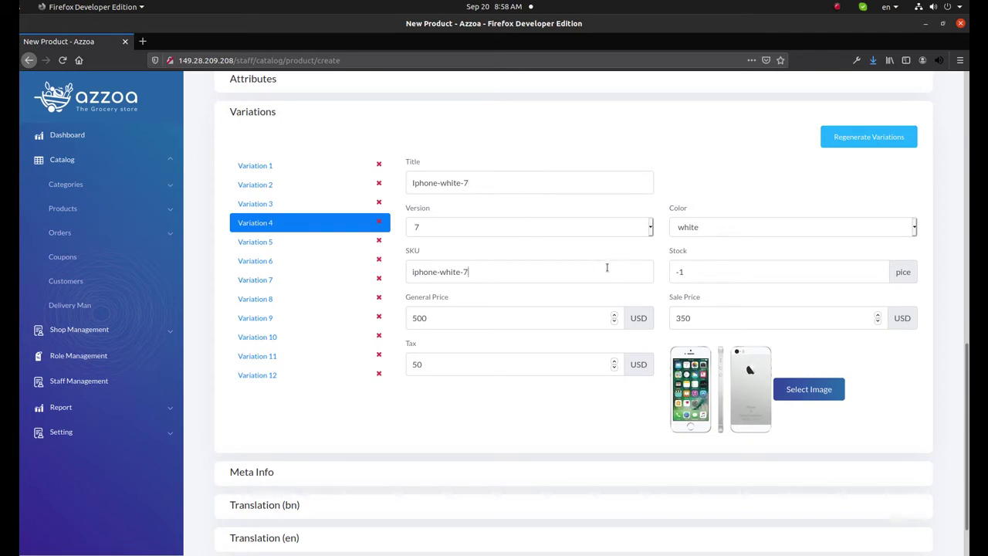
left_click(748, 268)
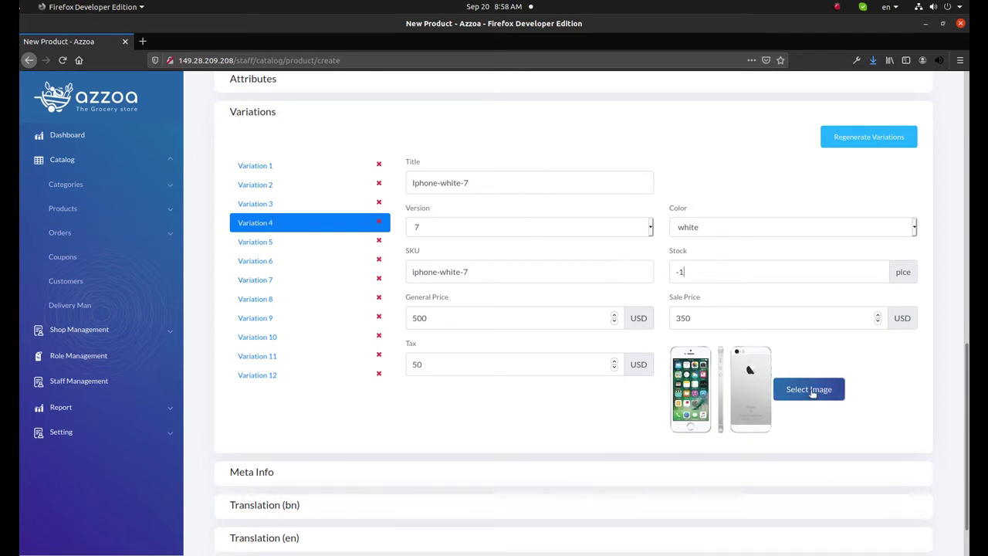
left_click(255, 242)
left_click(810, 389)
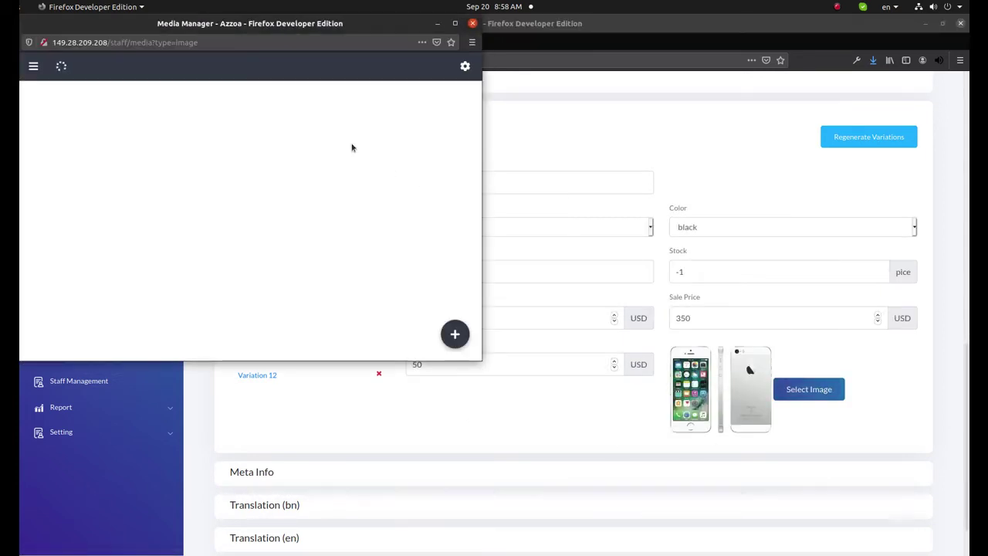
left_click(261, 140)
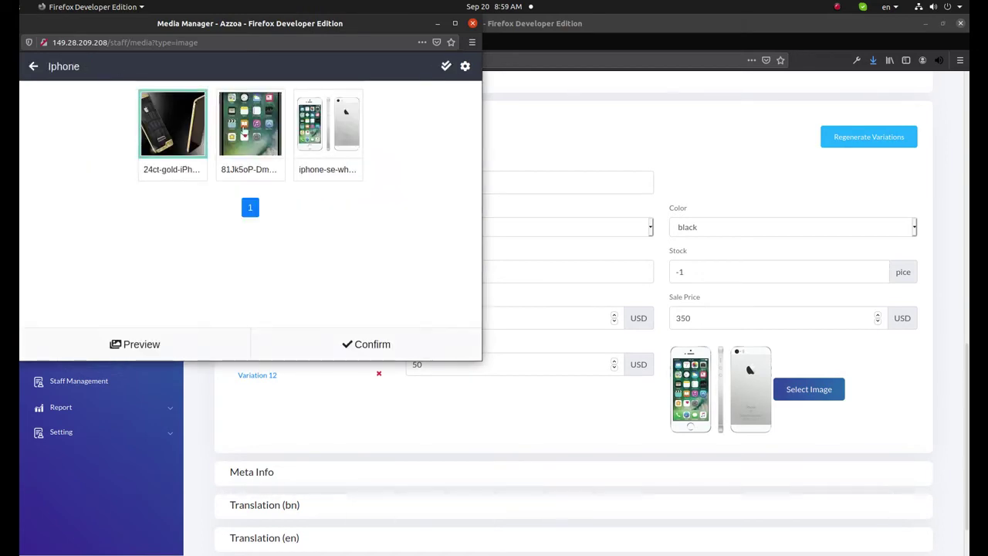
left_click(244, 130)
left_click(359, 345)
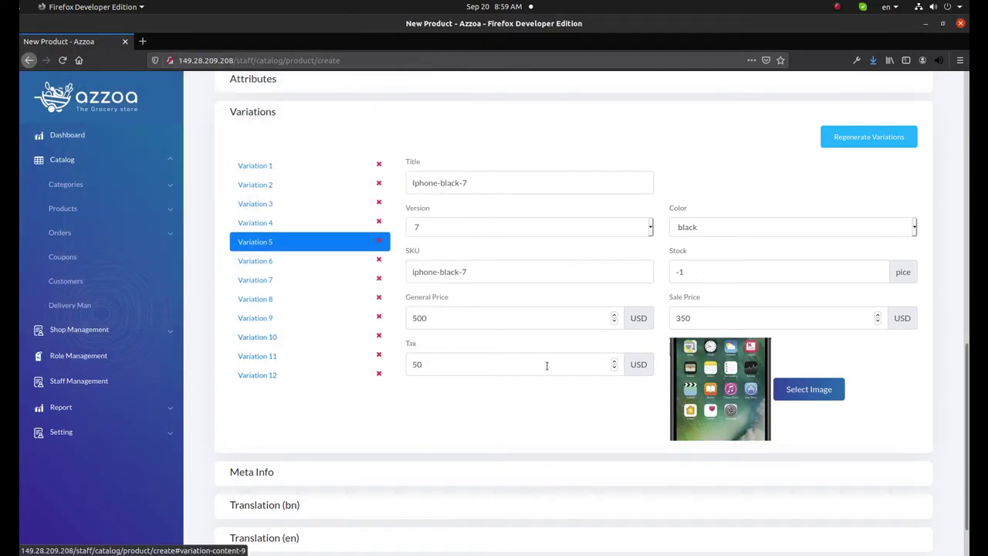
Open the Iphone-golden-7 variation and assign it an image from the Iphone media folder
left_click(291, 262)
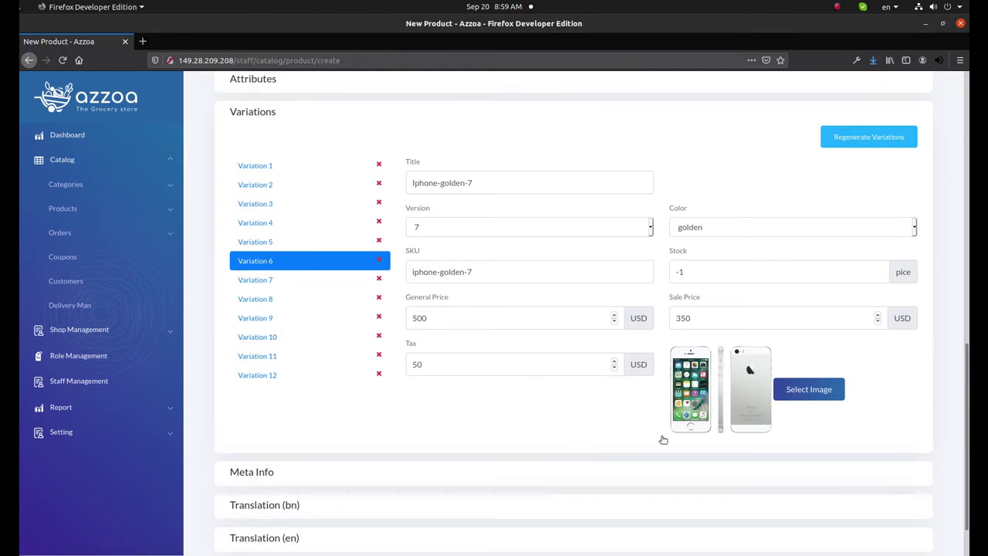
left_click(803, 391)
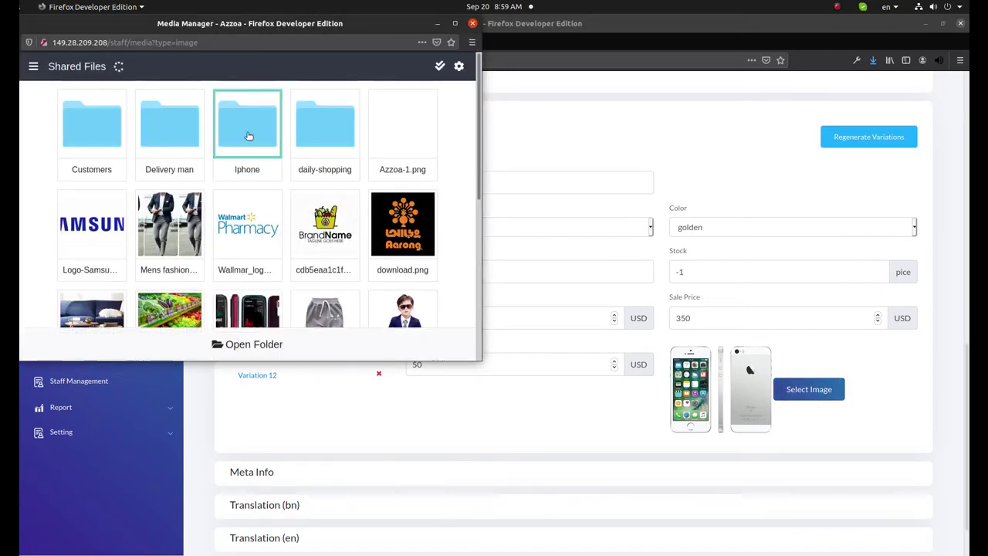
double_click(248, 136)
left_click(355, 345)
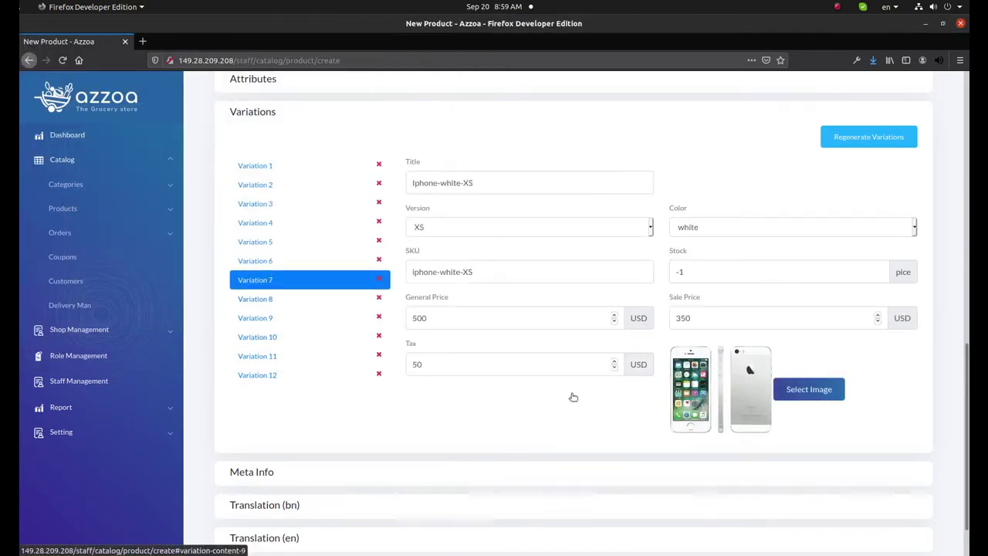
Open the Iphone-black-XS variation and set its image to the 81Jk5oP-Dm... picture from the Iphone folder
left_click(284, 301)
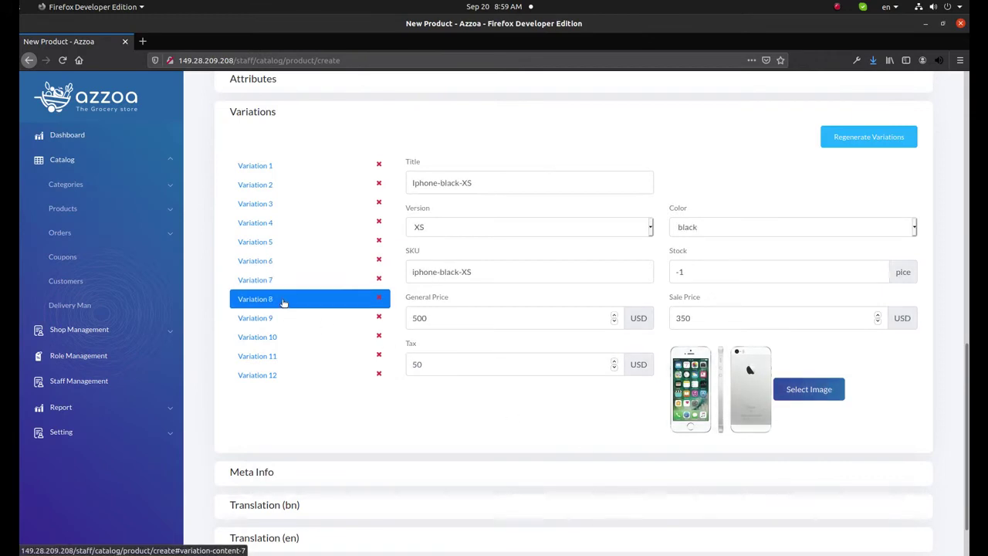
left_click(817, 392)
double_click(238, 126)
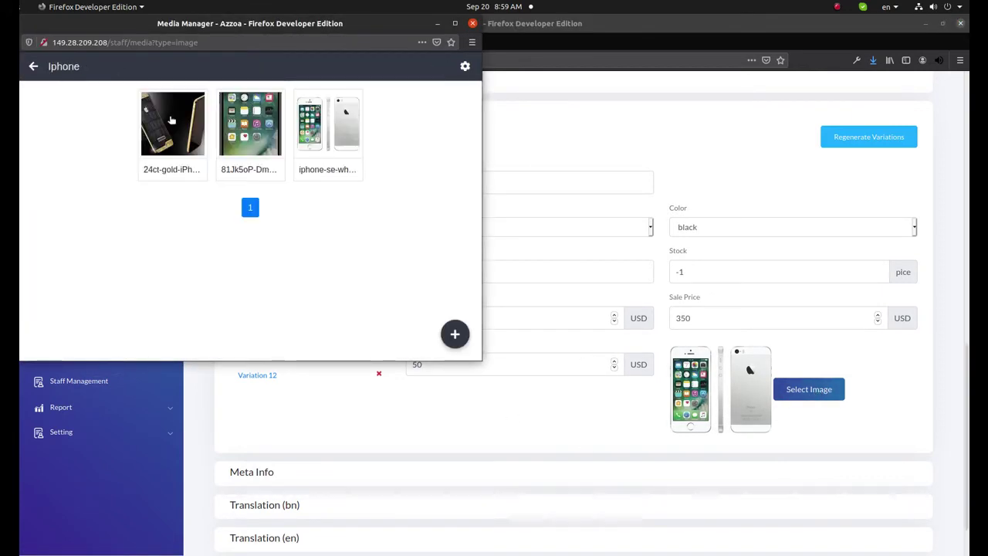
left_click(172, 120)
left_click(250, 123)
left_click(362, 345)
Open the Iphone-golden-XS variation and set its image to the 24ct-gold-iPh... picture from the Iphone folder
left_click(258, 318)
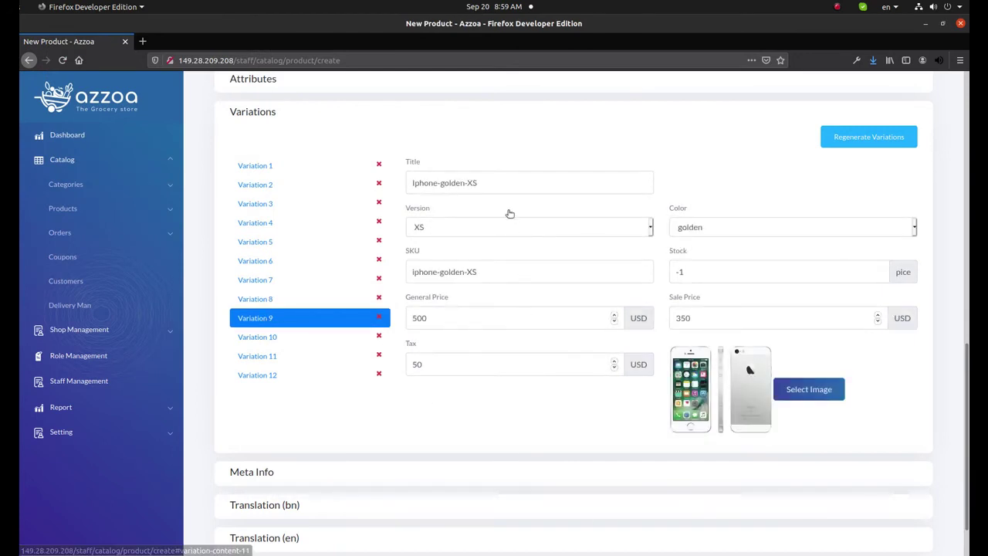
left_click(800, 392)
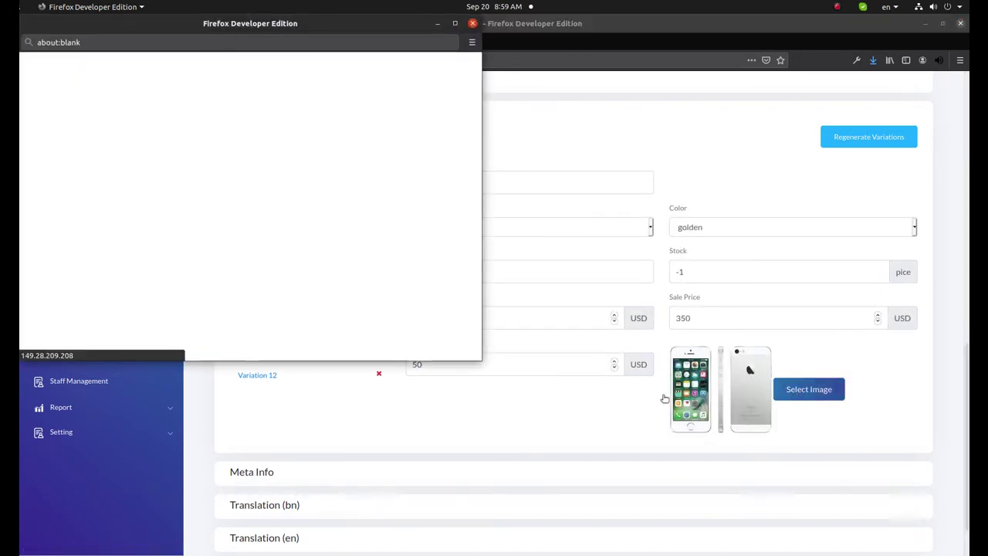
double_click(172, 124)
left_click(33, 68)
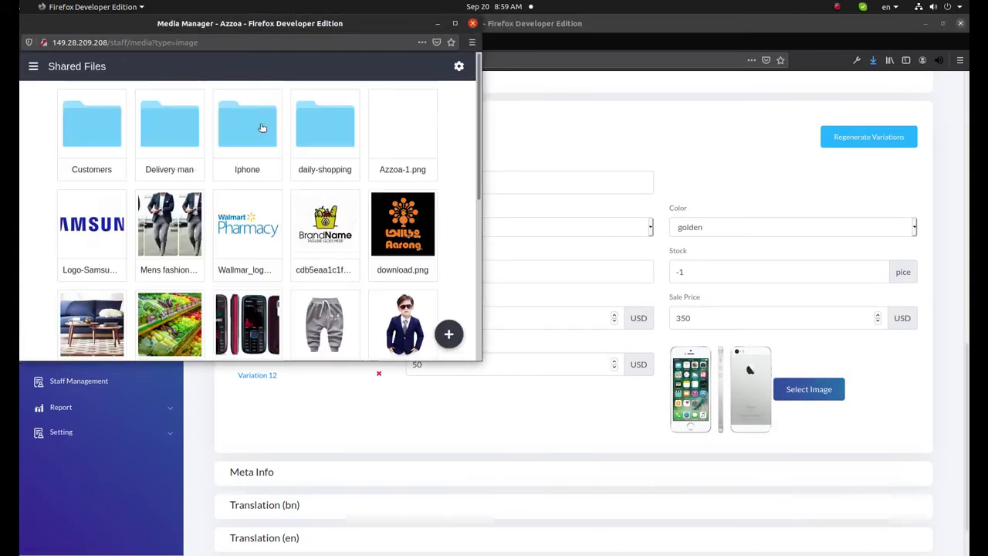
double_click(263, 128)
left_click(172, 120)
left_click(374, 344)
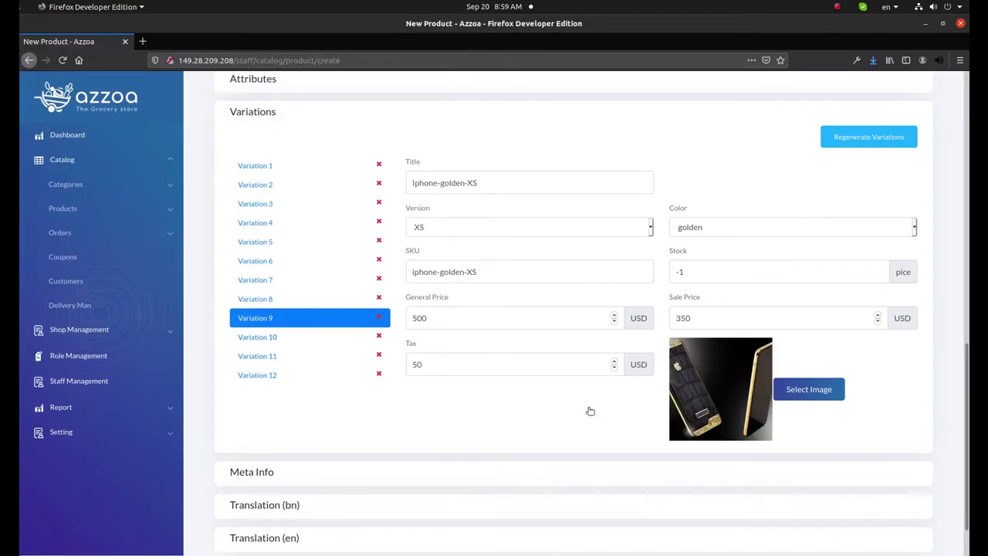
Look over the Iphone-white-11 variation, and give the Iphone-black-11 variation the 81Jk5oP-Dm... picture from the Iphone folder
left_click(293, 342)
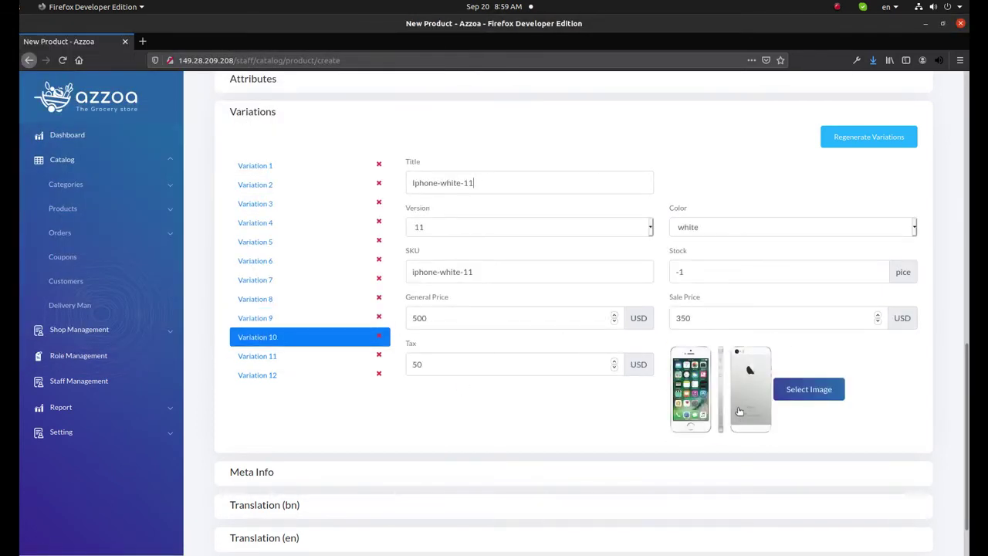
left_click(323, 359)
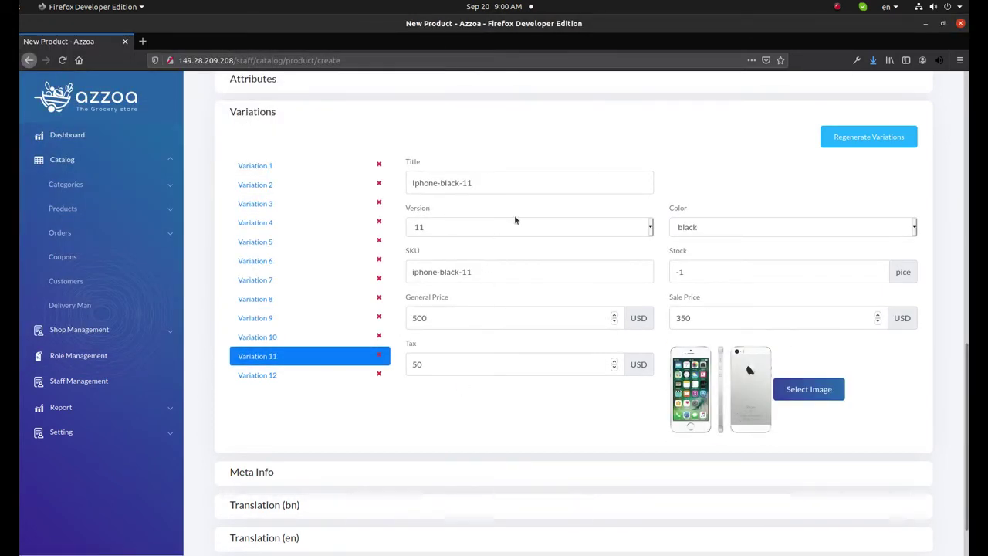
left_click(837, 389)
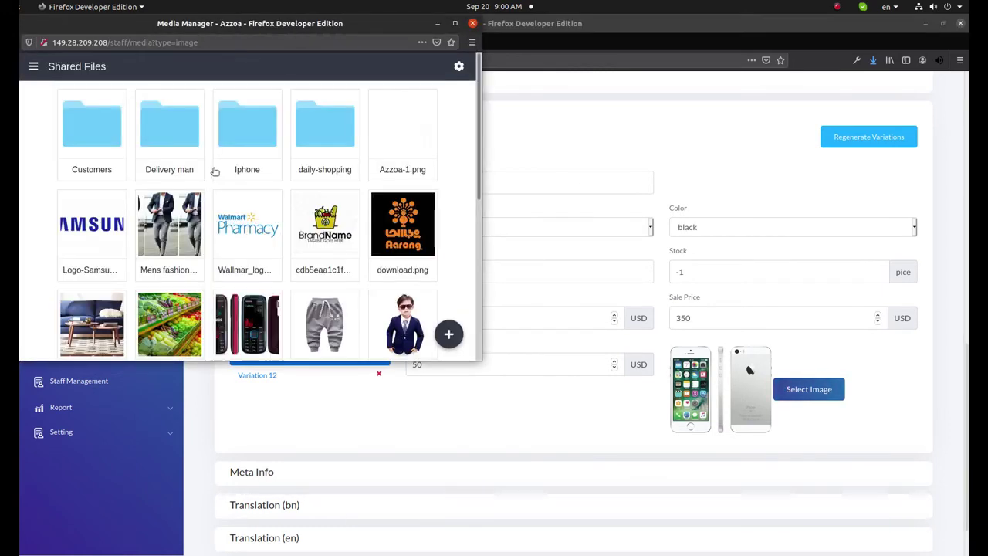
double_click(235, 129)
left_click(175, 121)
left_click(250, 121)
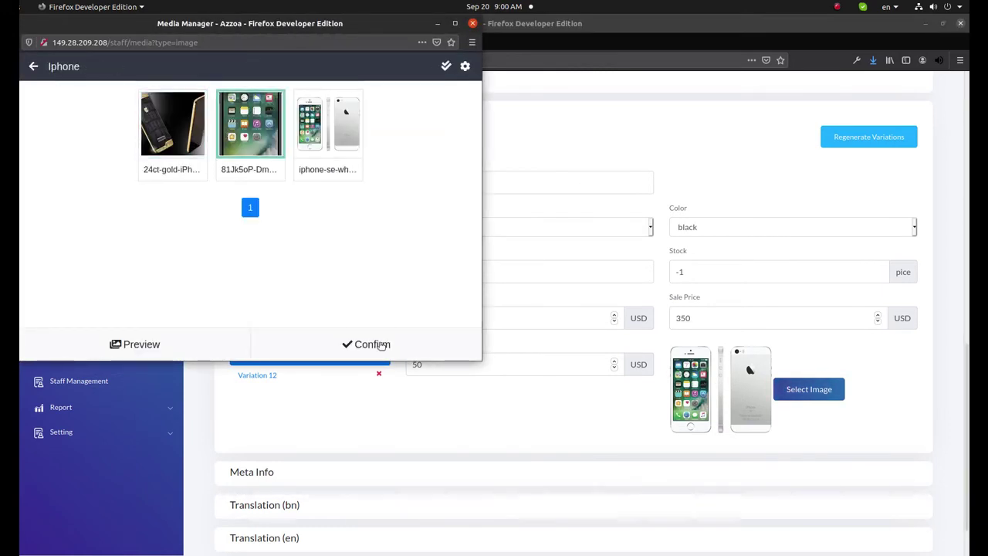
left_click(371, 344)
Open the Iphone-golden-11 variation and set its image to the 24ct-gold-iPh... picture from the Iphone folder
left_click(316, 378)
left_click(524, 275)
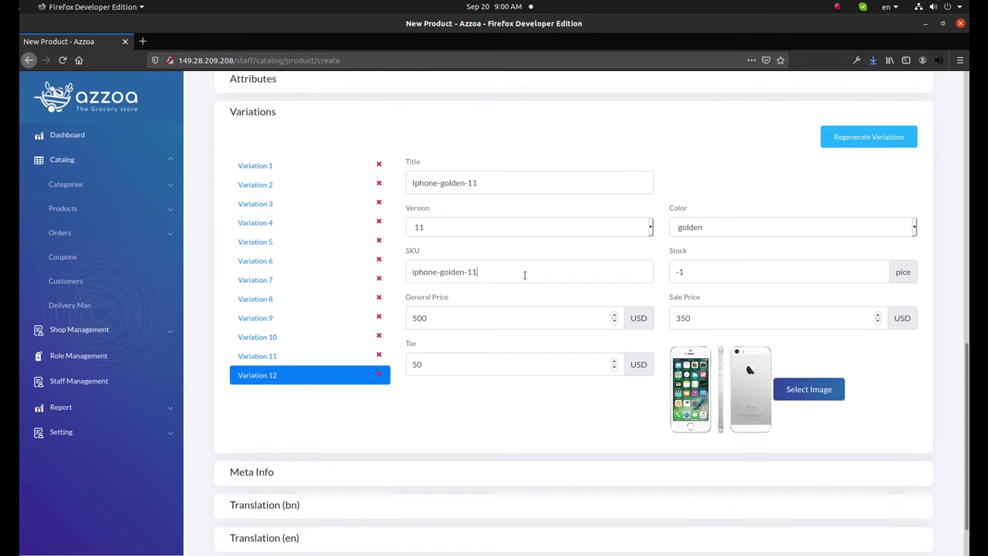
left_click(808, 390)
double_click(242, 121)
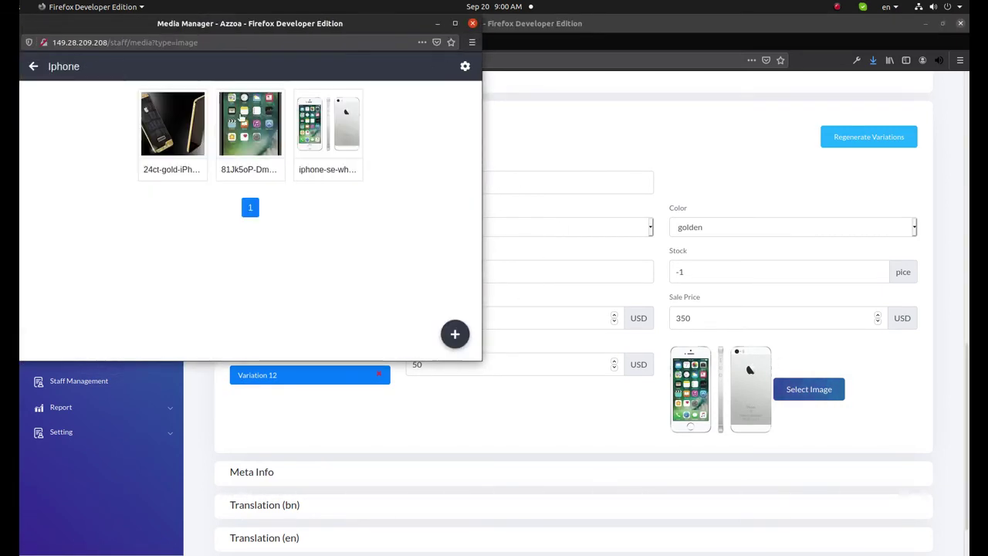
left_click_drag(252, 25, 537, 88)
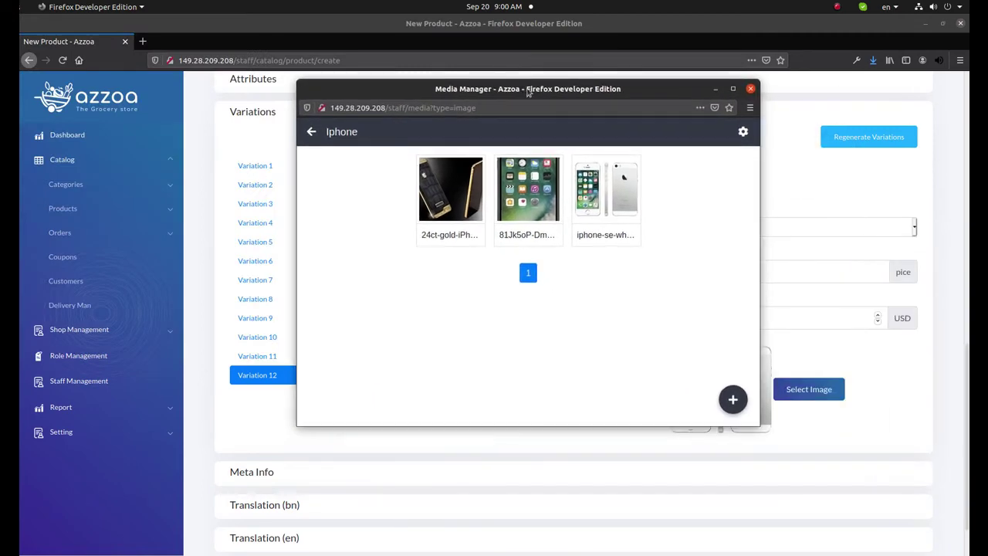
left_click(451, 202)
left_click(635, 407)
Expand the Meta Info section and fill in the meta title, meta description and meta keywords with Iphone
scroll(837, 445, "down", 2)
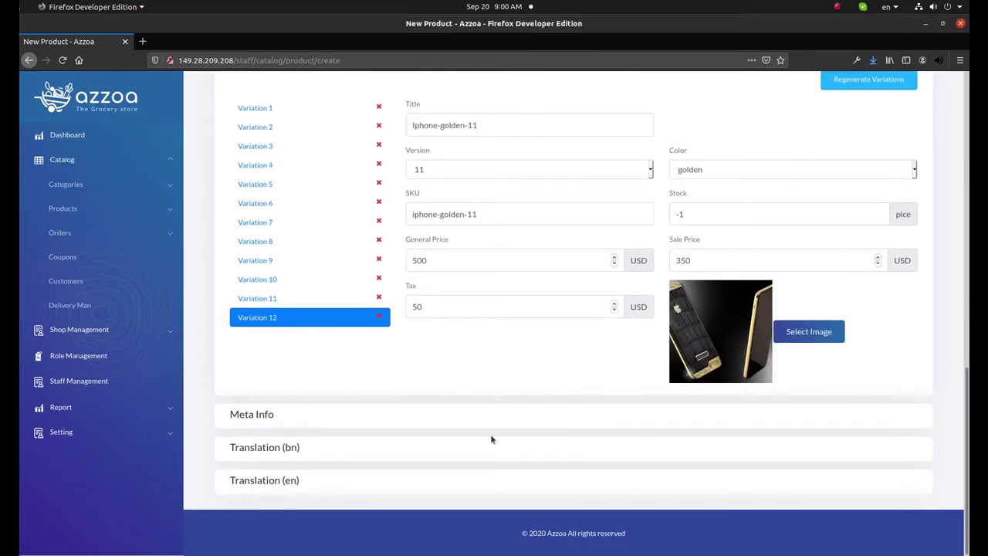
scroll(538, 415, "up", 10)
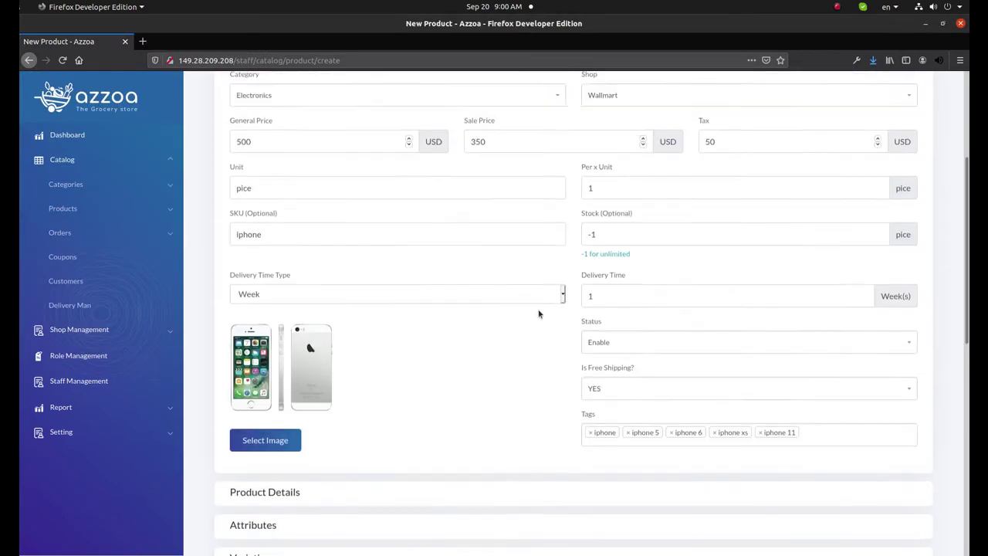
scroll(539, 314, "up", 3)
double_click(426, 250)
scroll(197, 370, "down", 7)
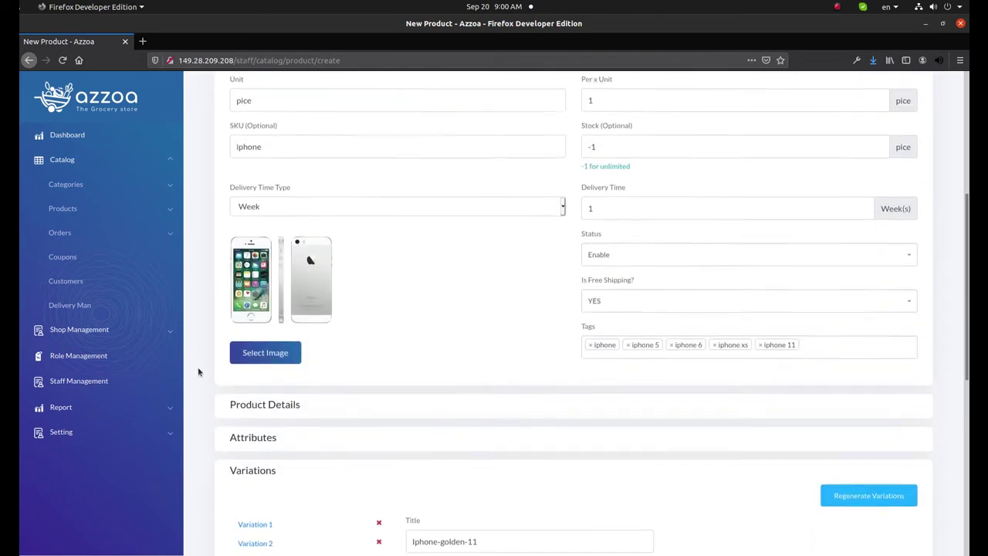
left_click(279, 231)
left_click(284, 419)
scroll(284, 419, "down", 3)
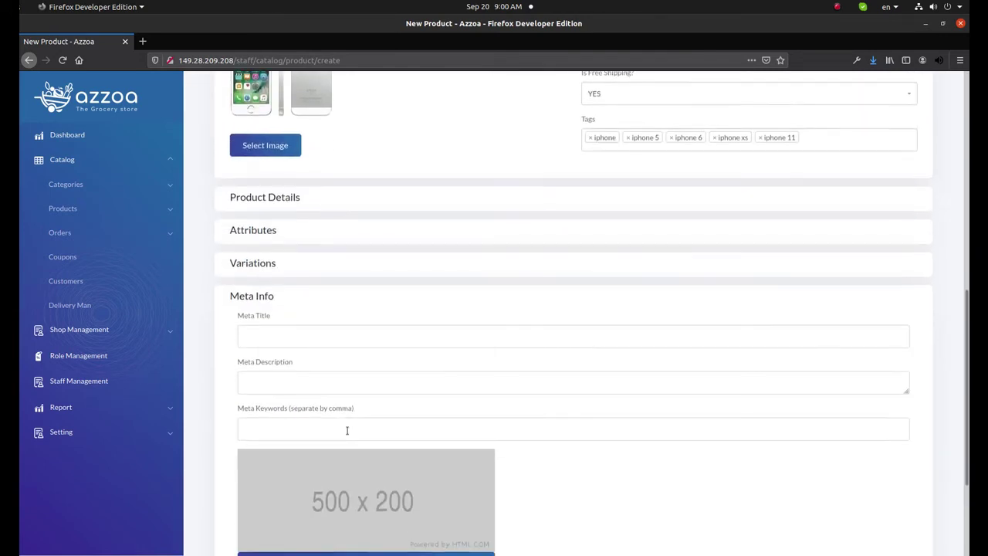
type("Iphone")
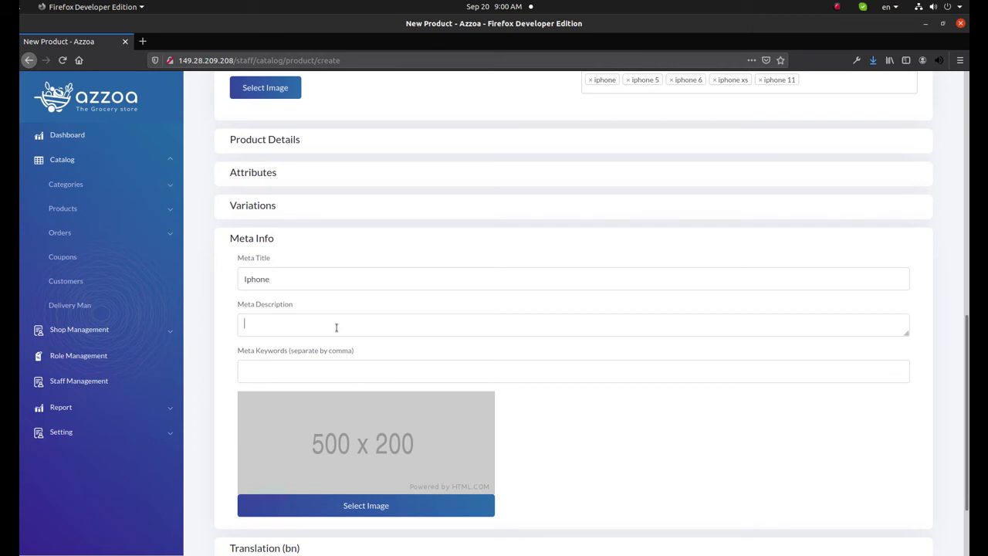
type("Iphone")
type("Iphone")
Set the Meta Info image to the iphone-se-wh... picture from the Iphone media folder
scroll(329, 376, "down", 2)
left_click(391, 418)
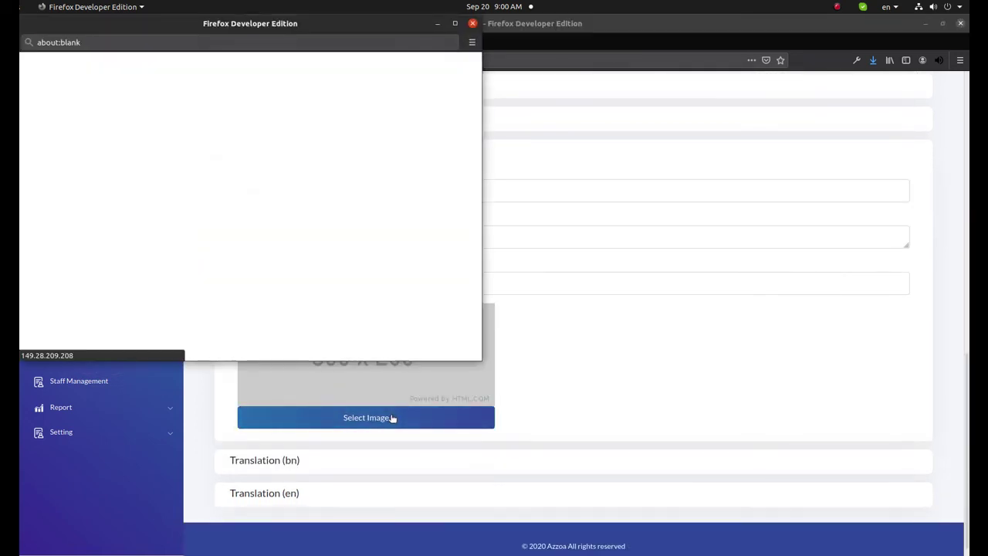
left_click(260, 135)
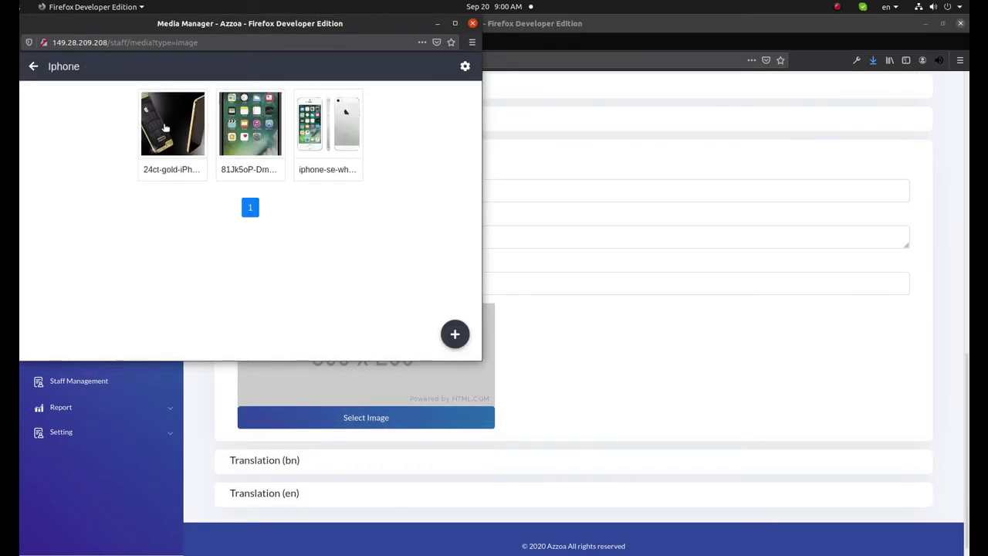
left_click(332, 127)
left_click(371, 342)
Expand the Translation (bn) section and enter Iphone as its title and description
scroll(587, 378, "down", 4)
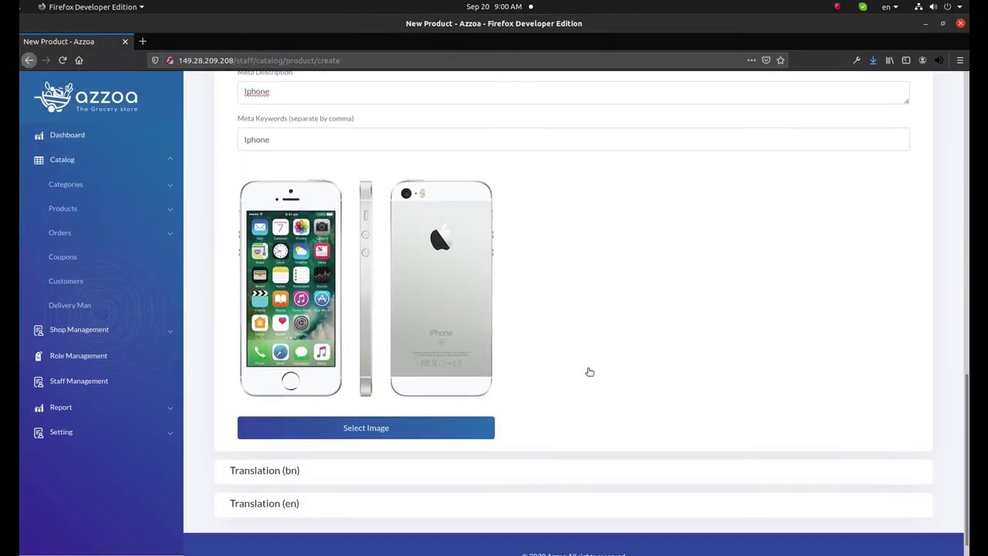
left_click(370, 451)
scroll(569, 406, "down", 3)
left_click(362, 262)
type("Iphone")
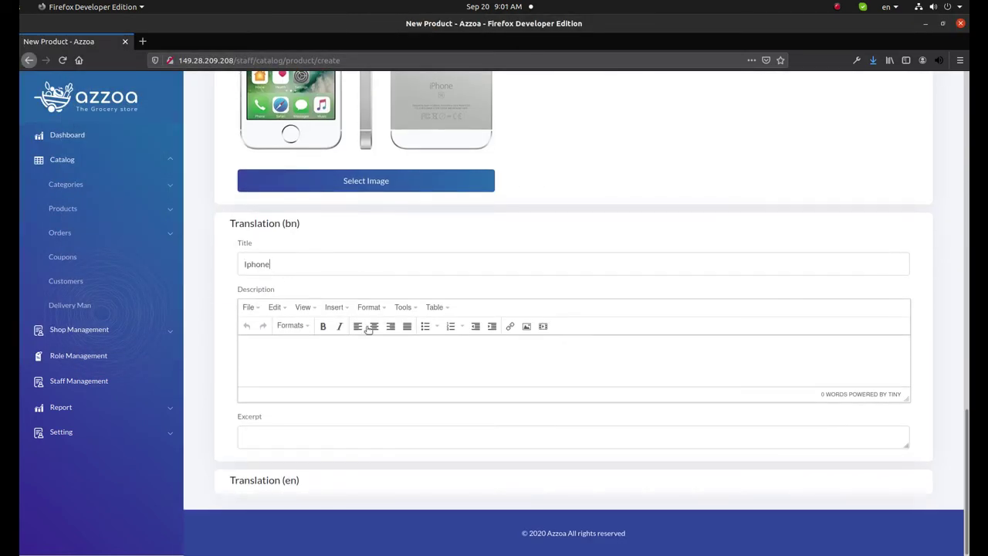
type("Iphone")
Expand the Translation (en) section and enter Iphone as its title, description and excerpt
left_click(340, 474)
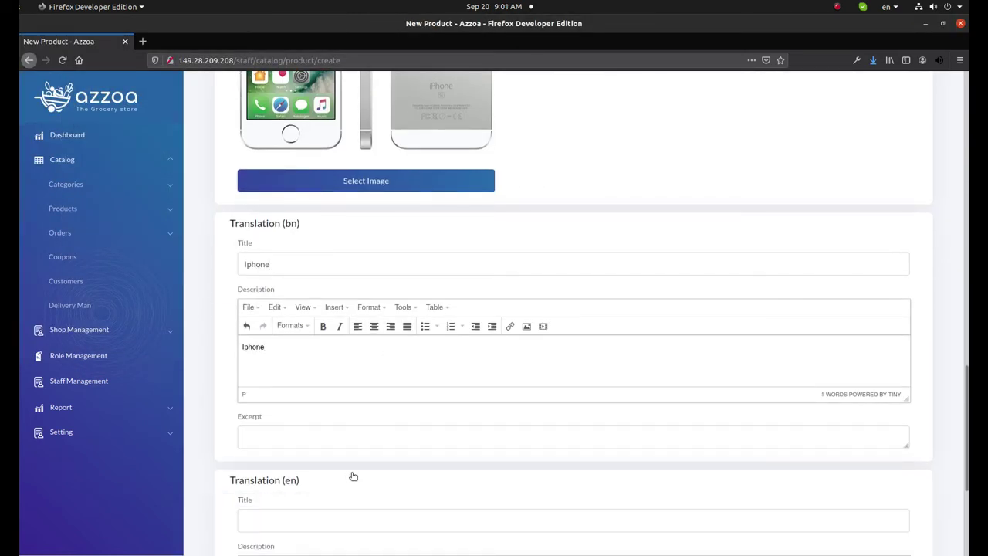
scroll(358, 310, "down", 3)
type("Iphone")
left_click(348, 379)
type("Iphone")
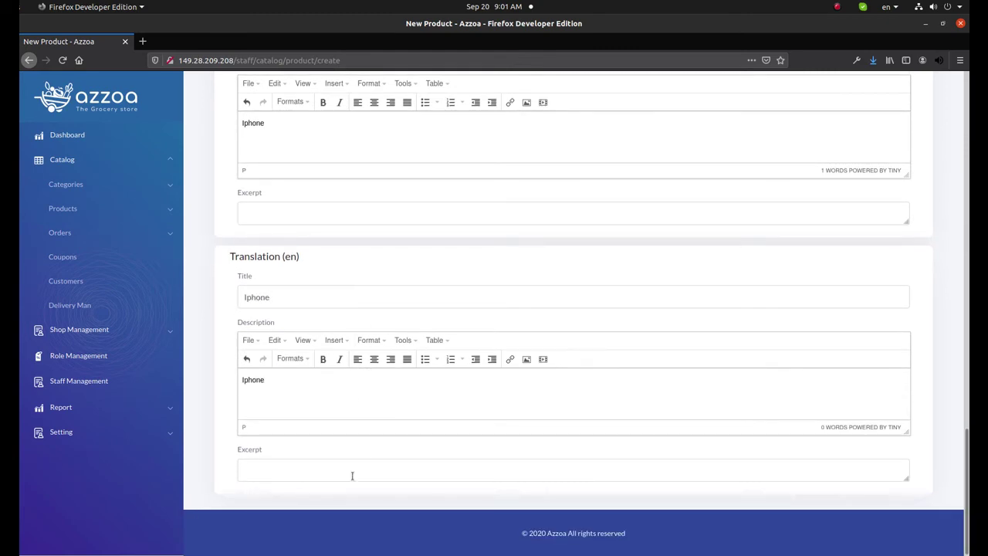
type("Iphone")
Review the product's general info, product details and the Version and Color attribute values
scroll(946, 347, "up", 10)
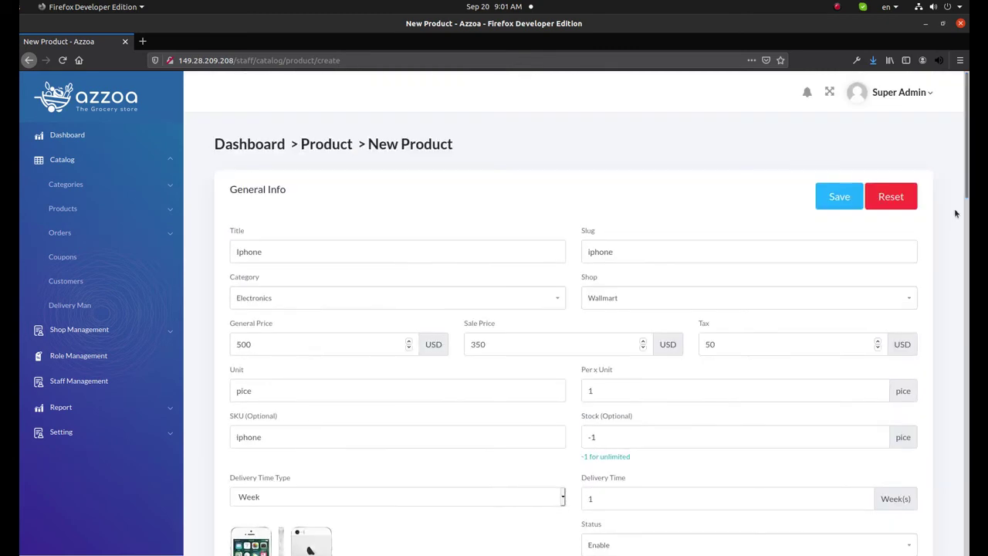
scroll(950, 282, "down", 3)
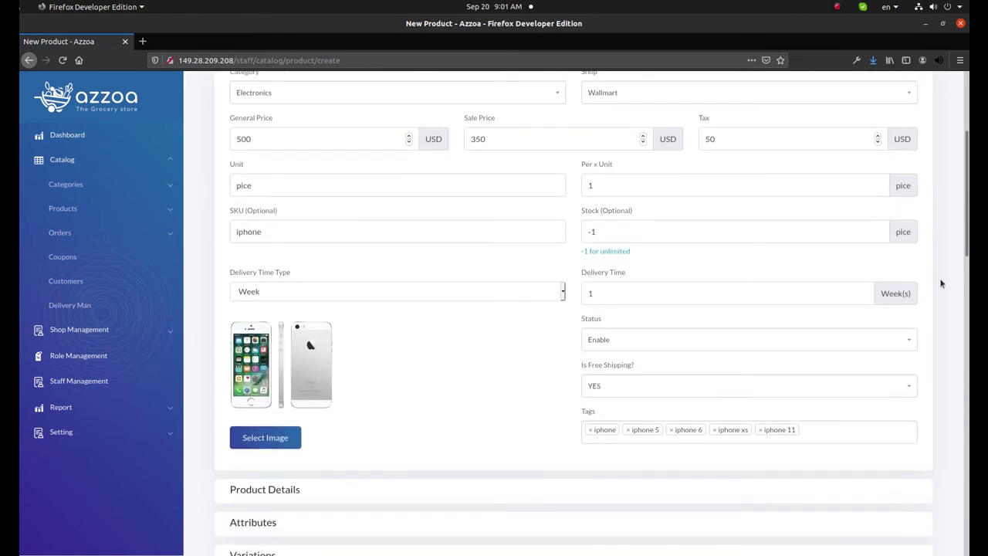
scroll(941, 284, "down", 1)
scroll(941, 284, "down", 5)
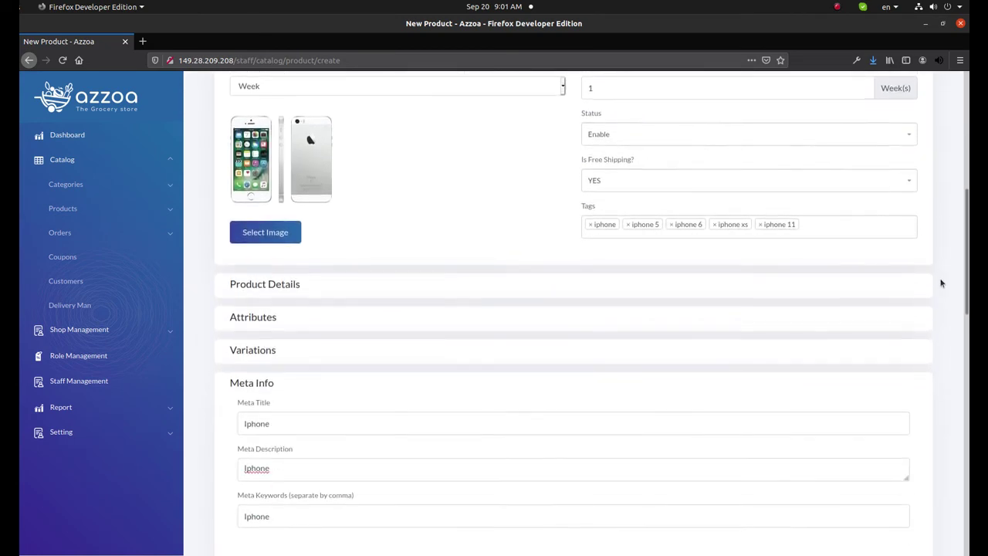
left_click(460, 176)
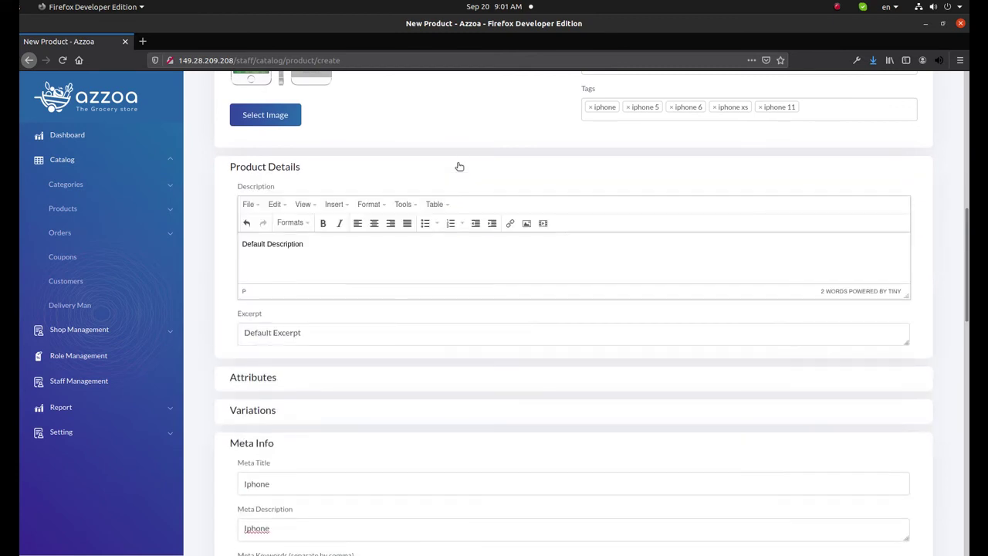
left_click(459, 166)
left_click(451, 205)
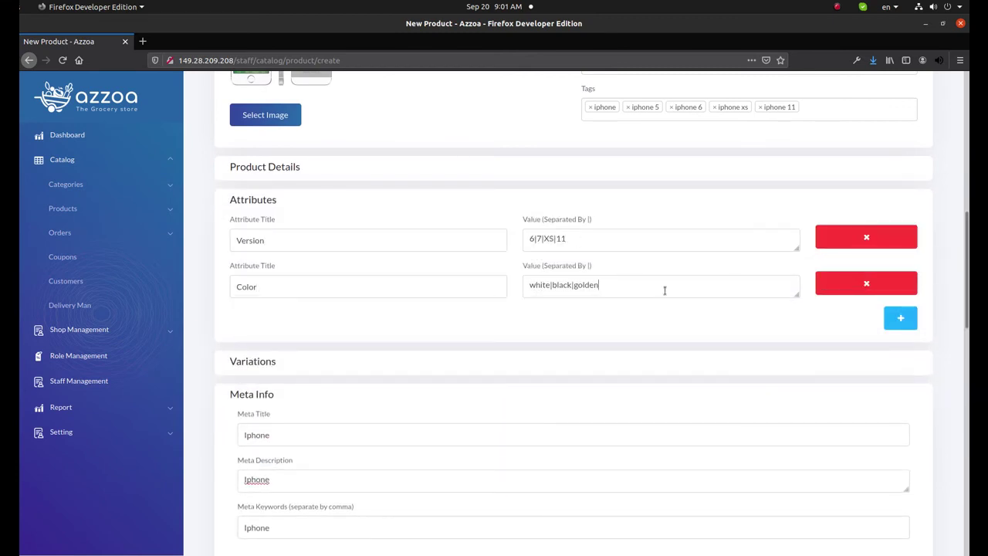
left_click(531, 204)
Expand the variations and check the Iphone-white-6 and Iphone-black-6 details, including the available version and color options
left_click(510, 238)
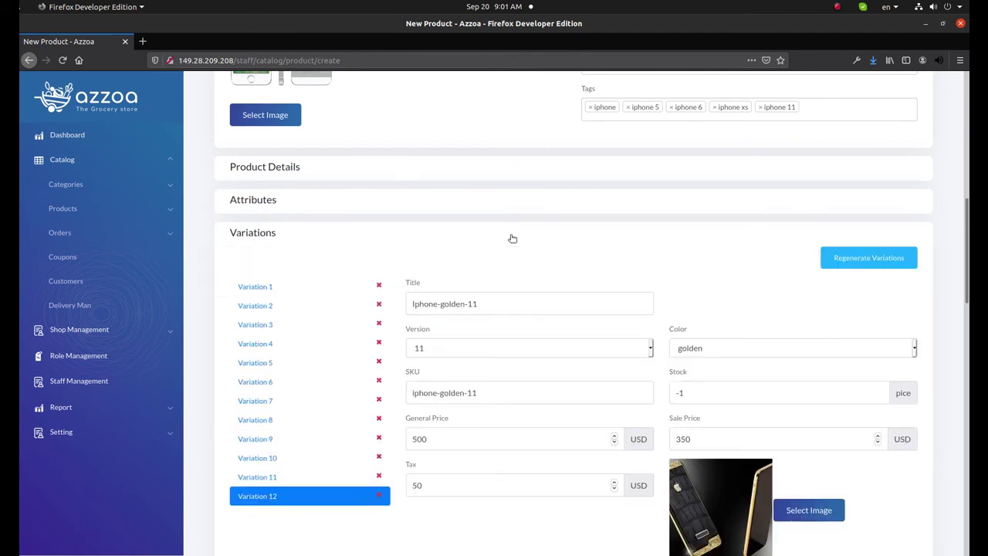
scroll(660, 242, "down", 2)
left_click(289, 200)
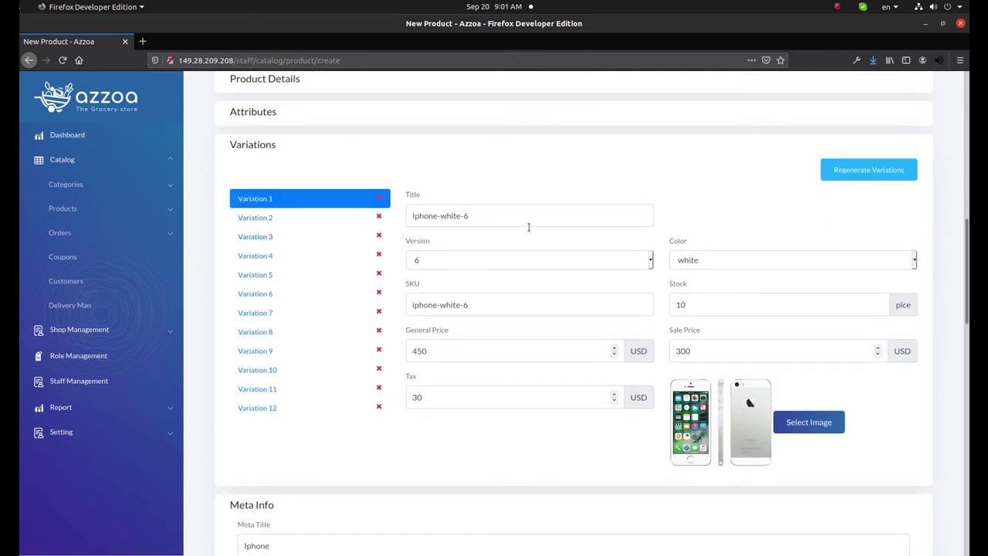
left_click(256, 221)
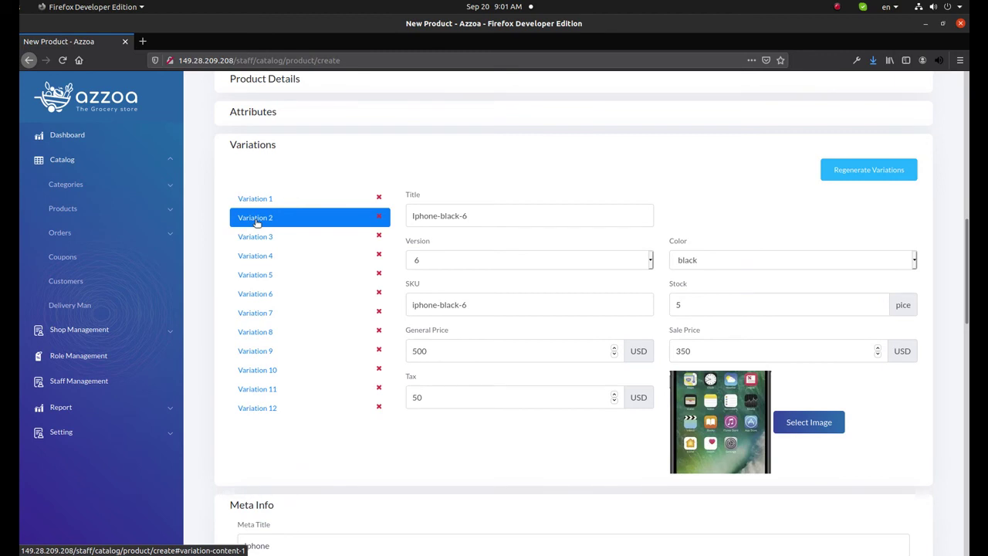
left_click(474, 264)
left_click(504, 241)
left_click(729, 256)
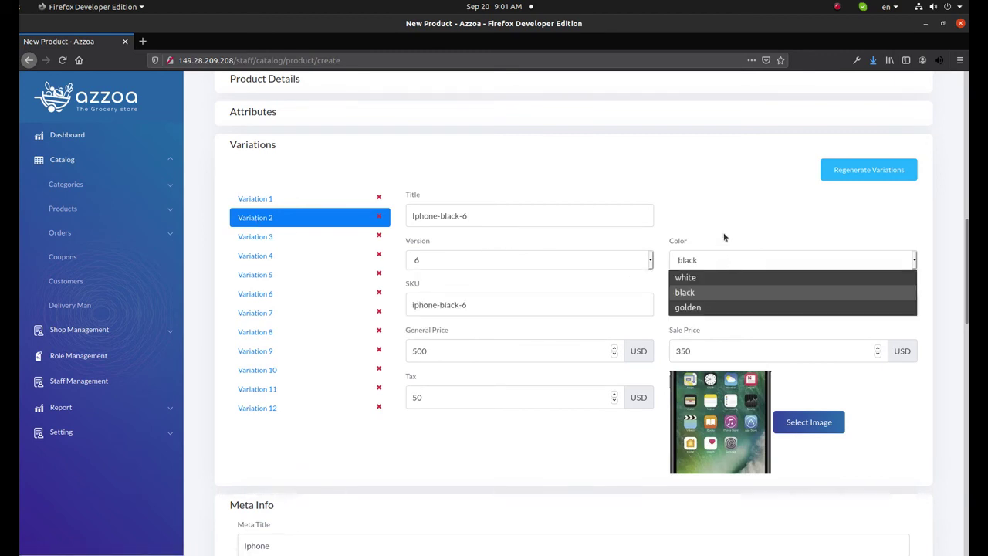
left_click(724, 237)
Go through Variation 3 to Variation 12 in order, checking each one's title, SKU, stock, prices and image
left_click(286, 239)
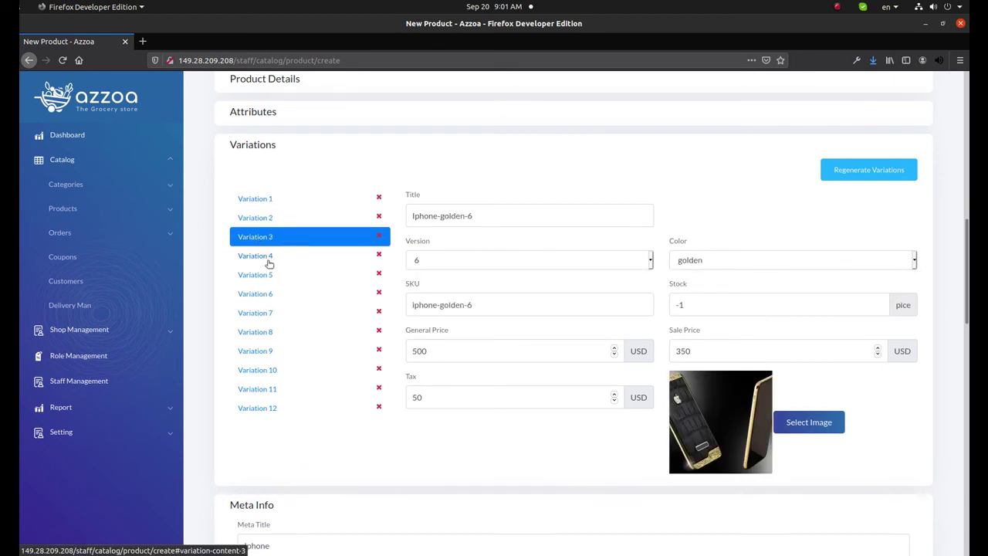
left_click(270, 263)
left_click(270, 276)
left_click(270, 294)
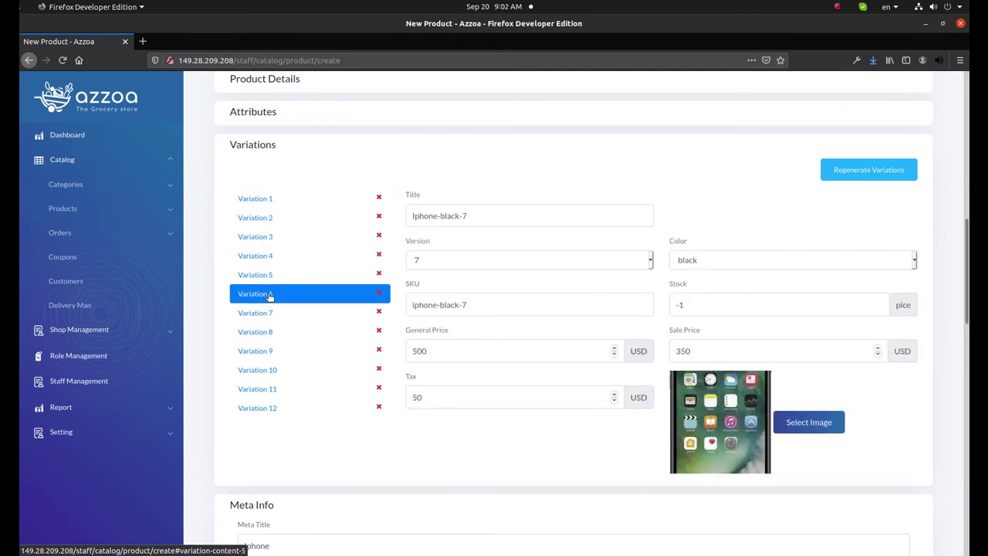
left_click(272, 314)
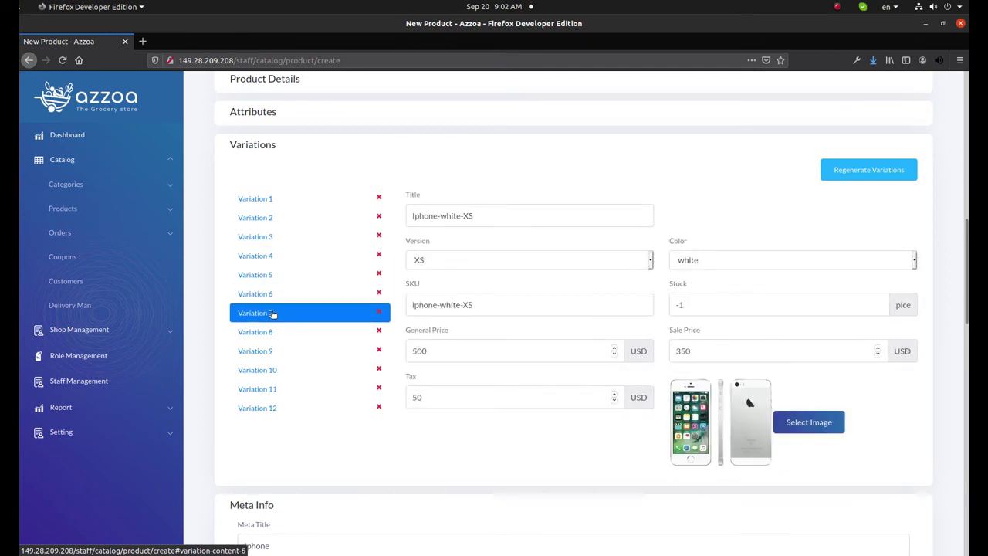
left_click(276, 332)
left_click(272, 357)
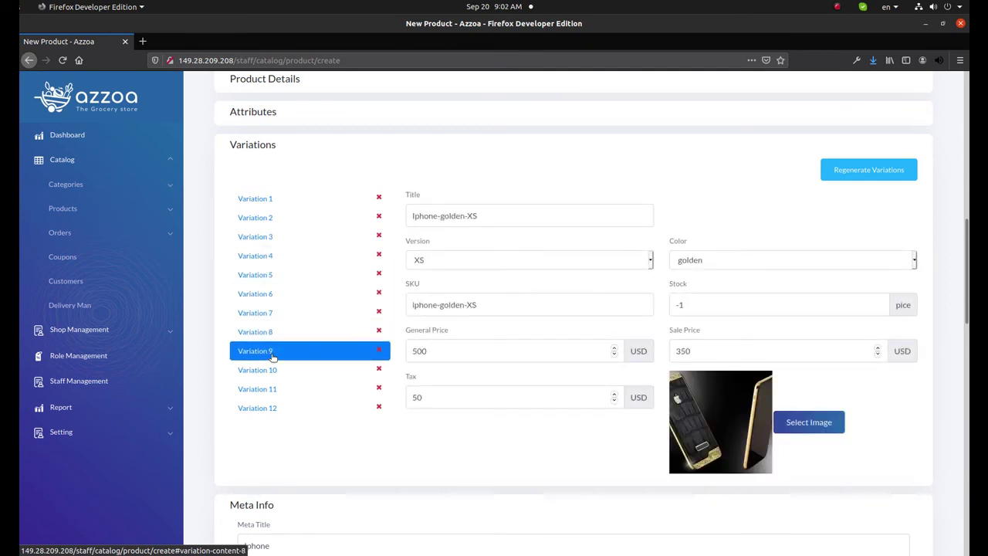
left_click_drag(413, 304, 501, 305)
left_click(510, 303)
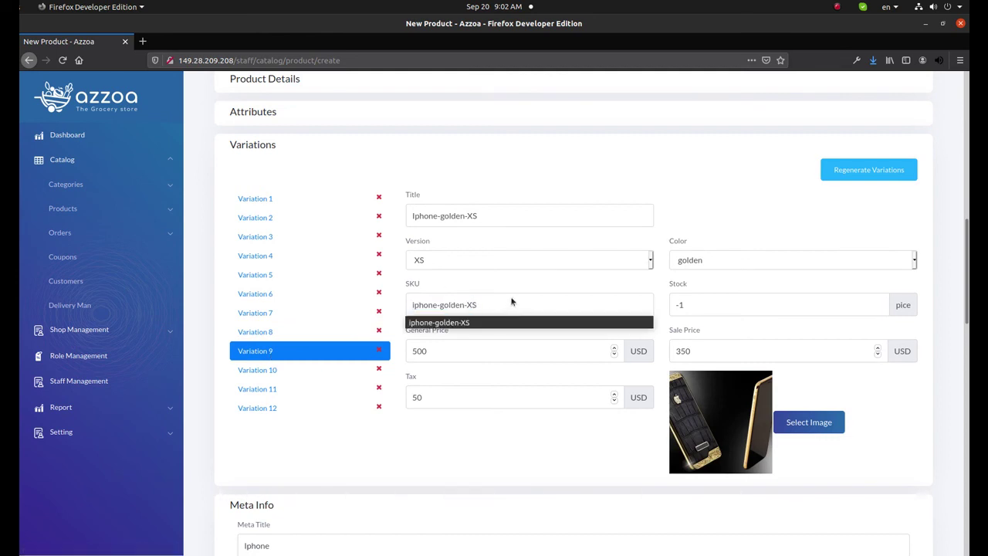
left_click(505, 311)
left_click(266, 371)
left_click(266, 389)
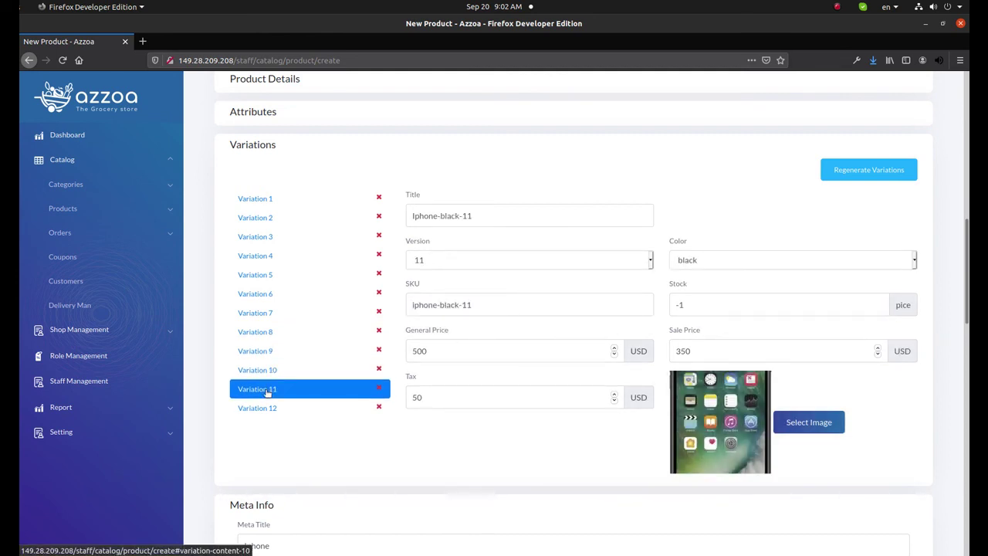
left_click(271, 409)
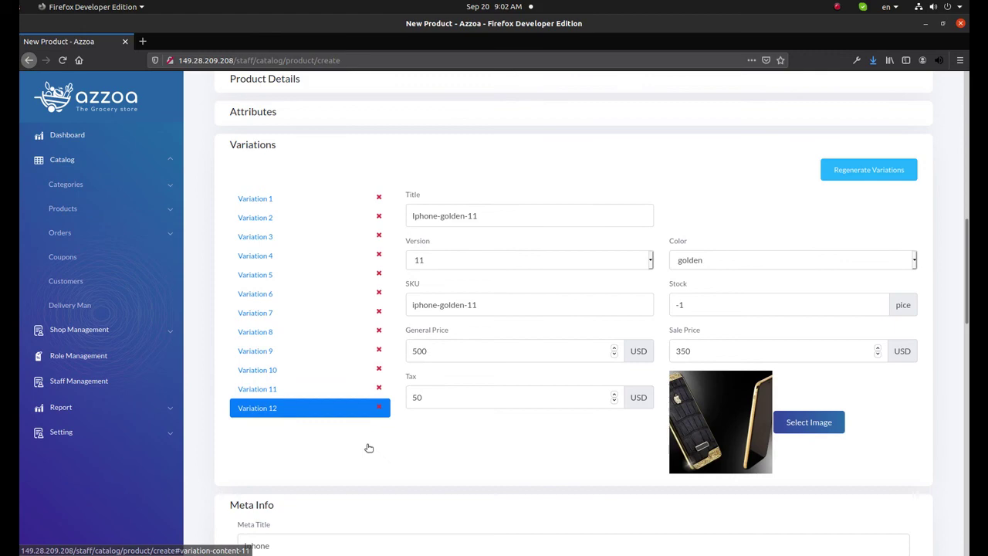
Collapse the variations, check the meta and translation sections, and save the new Iphone product
left_click(669, 151)
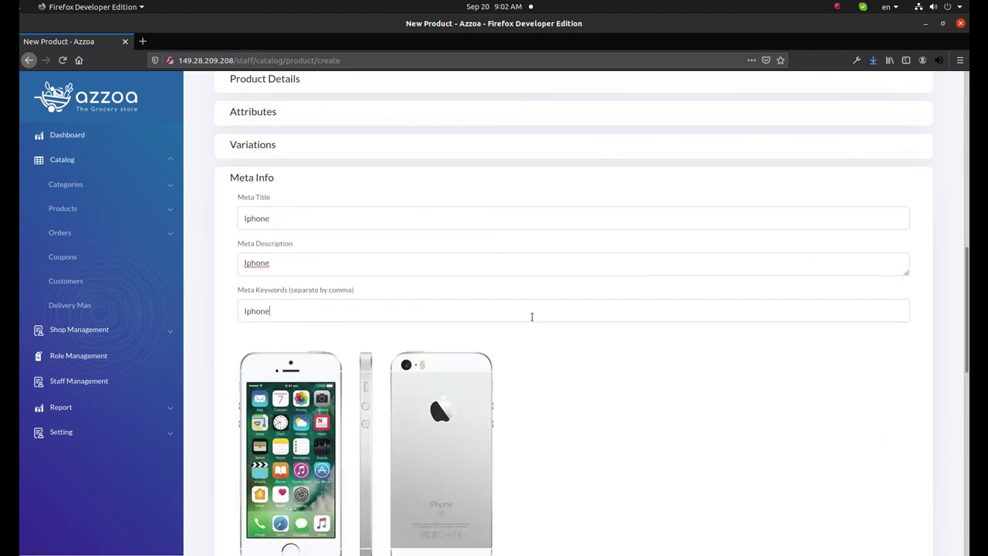
scroll(602, 351, "down", 10)
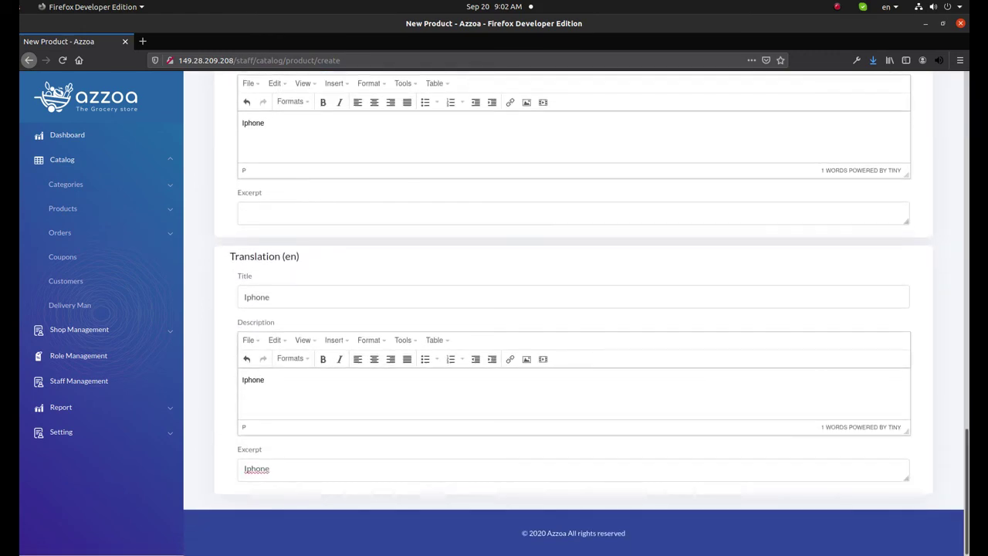
scroll(840, 159, "up", 15)
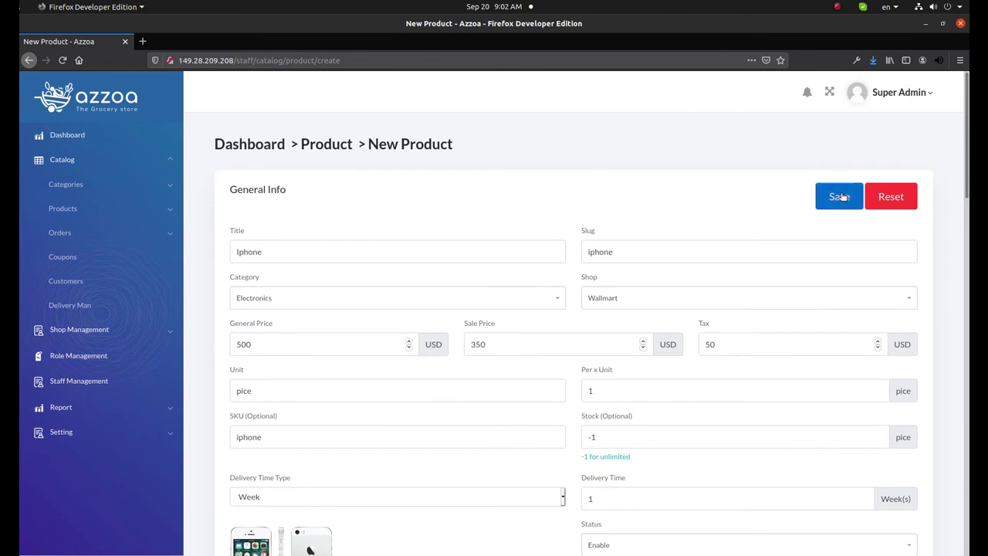
left_click(842, 197)
Check the Iphone entry's title, category, price, stock and status in the product list, and dismiss the success notice
triple_click(270, 182)
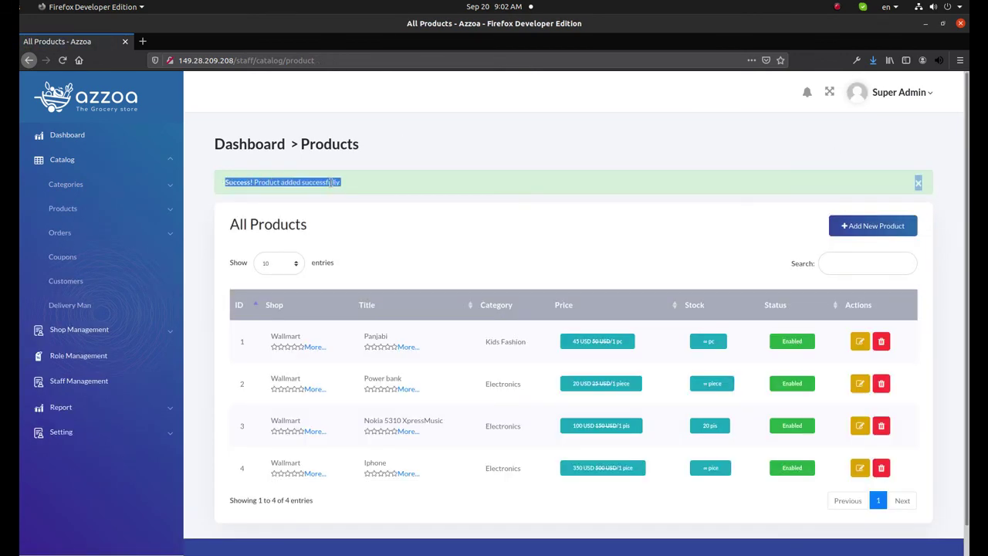
left_click(332, 182)
double_click(375, 463)
double_click(503, 468)
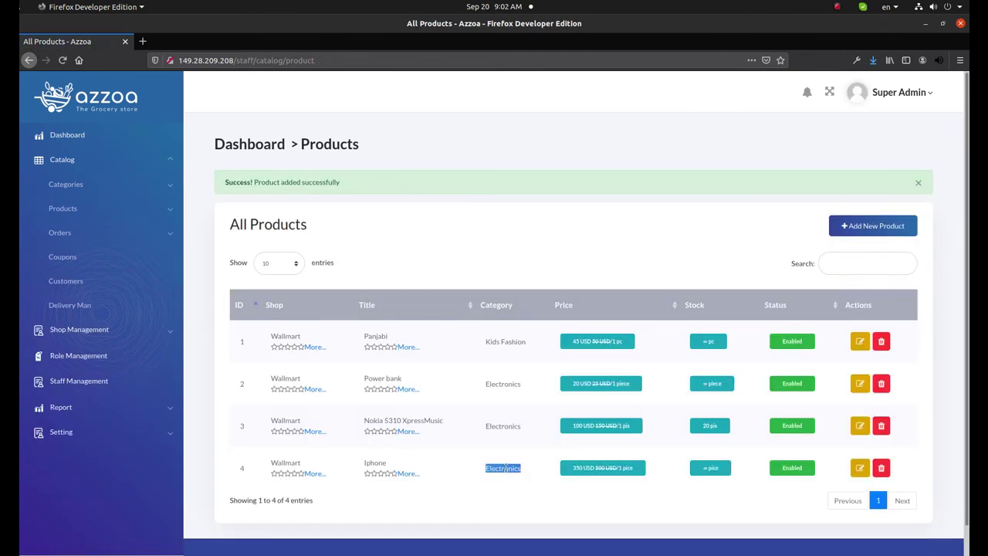
left_click(533, 477)
triple_click(576, 467)
left_click(723, 471)
left_click(714, 468)
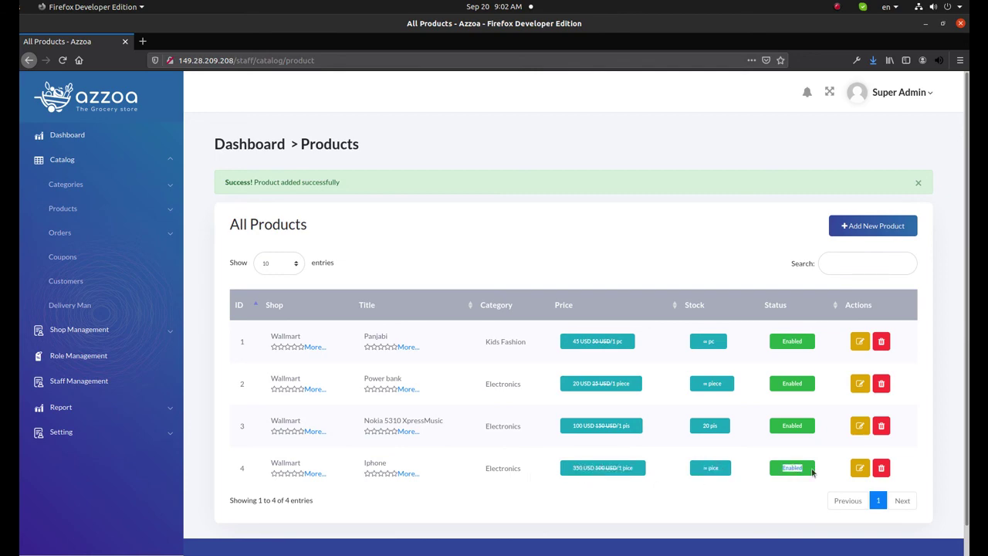
left_click(812, 473)
left_click(881, 425)
left_click(553, 173)
left_click(919, 184)
left_click(838, 6)
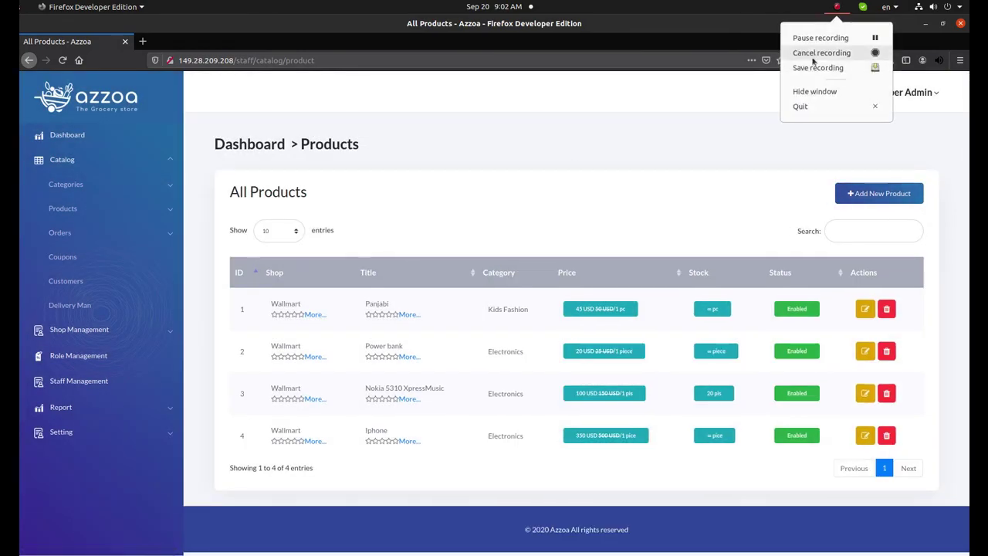